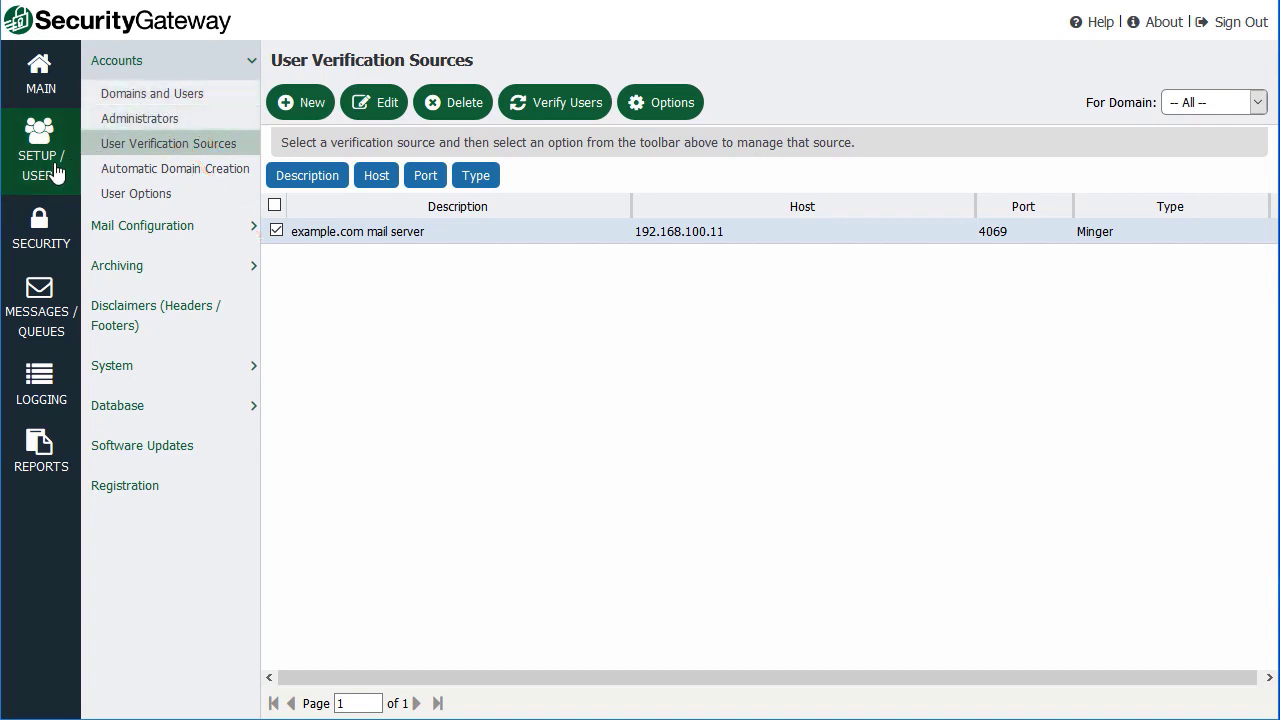
- Open the domain list, select example.com, and look through the additional actions available for the domain
left_click(153, 98)
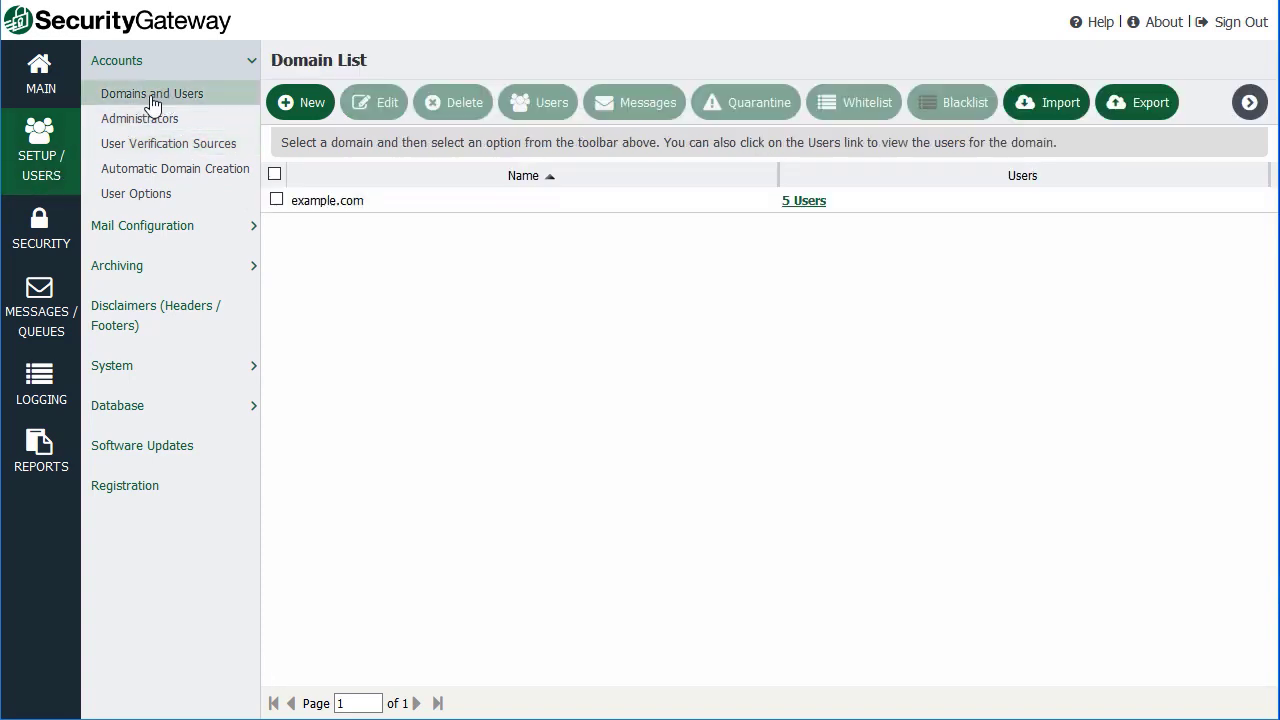
left_click(428, 209)
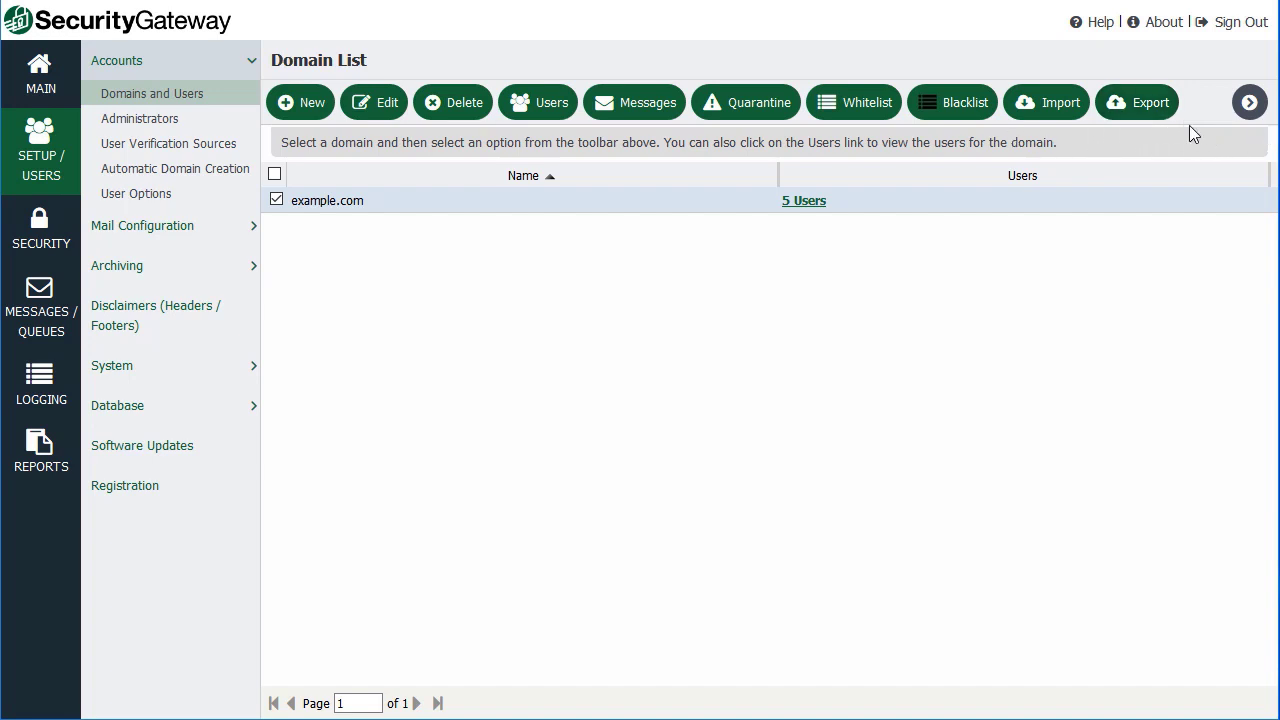
left_click(1251, 106)
left_click(1246, 108)
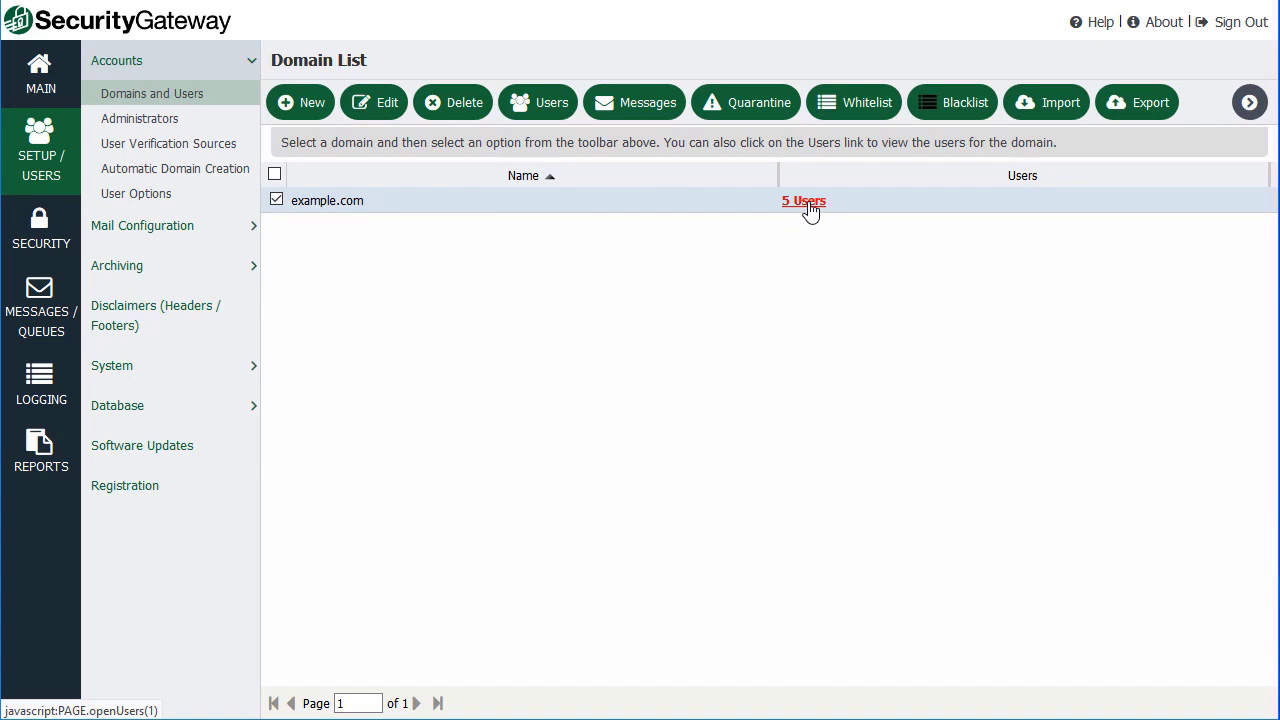
- Start a new domain and name it example.biz
left_click(303, 102)
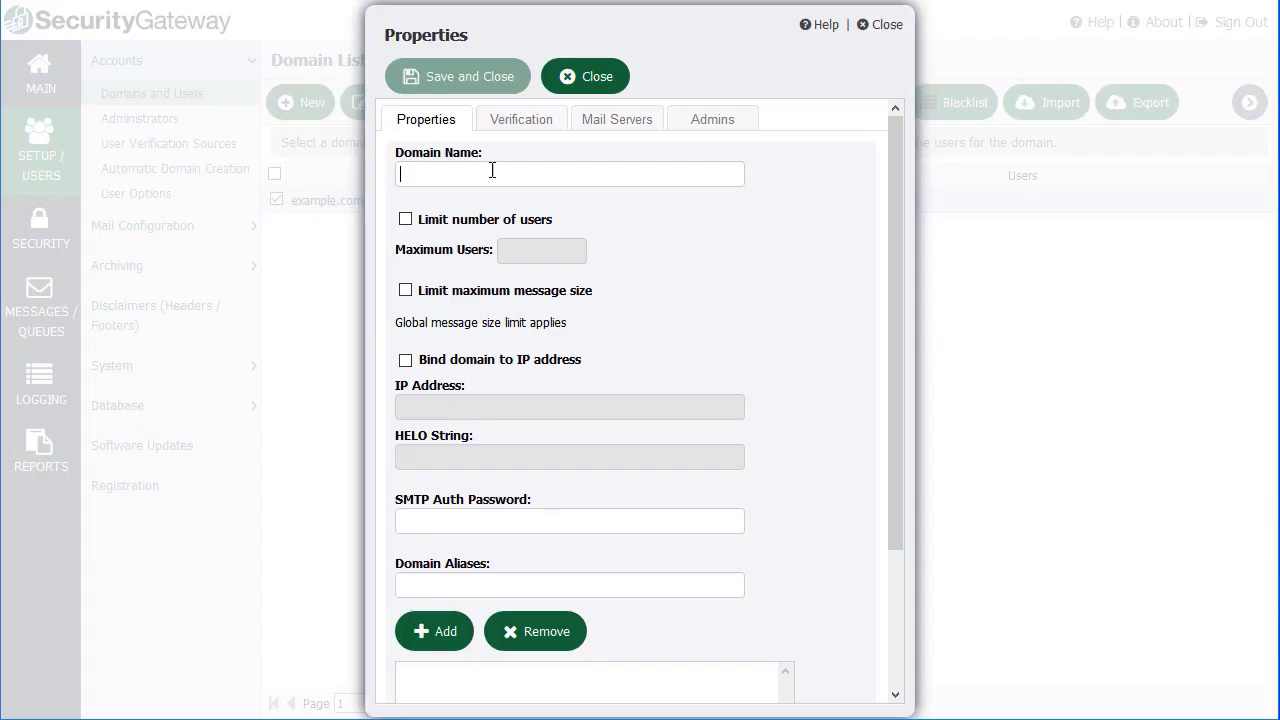
type("e")
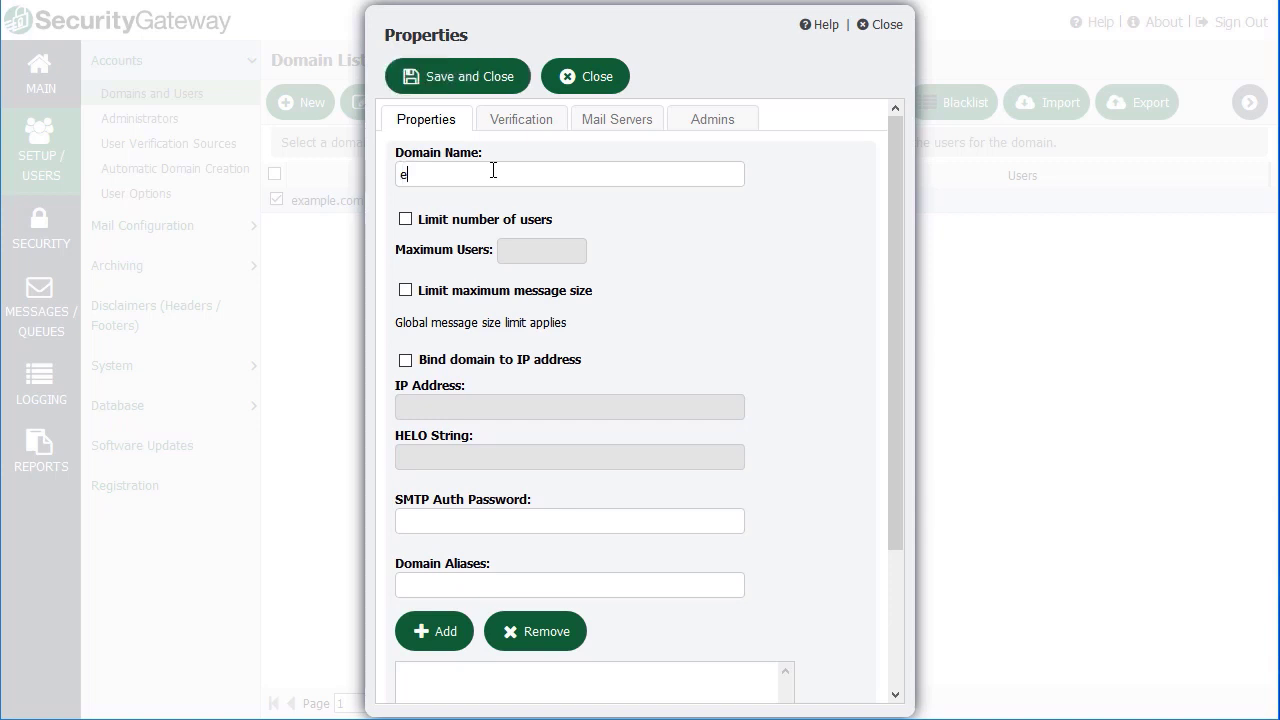
type("xample.biz")
key("BackSpace")
type("z")
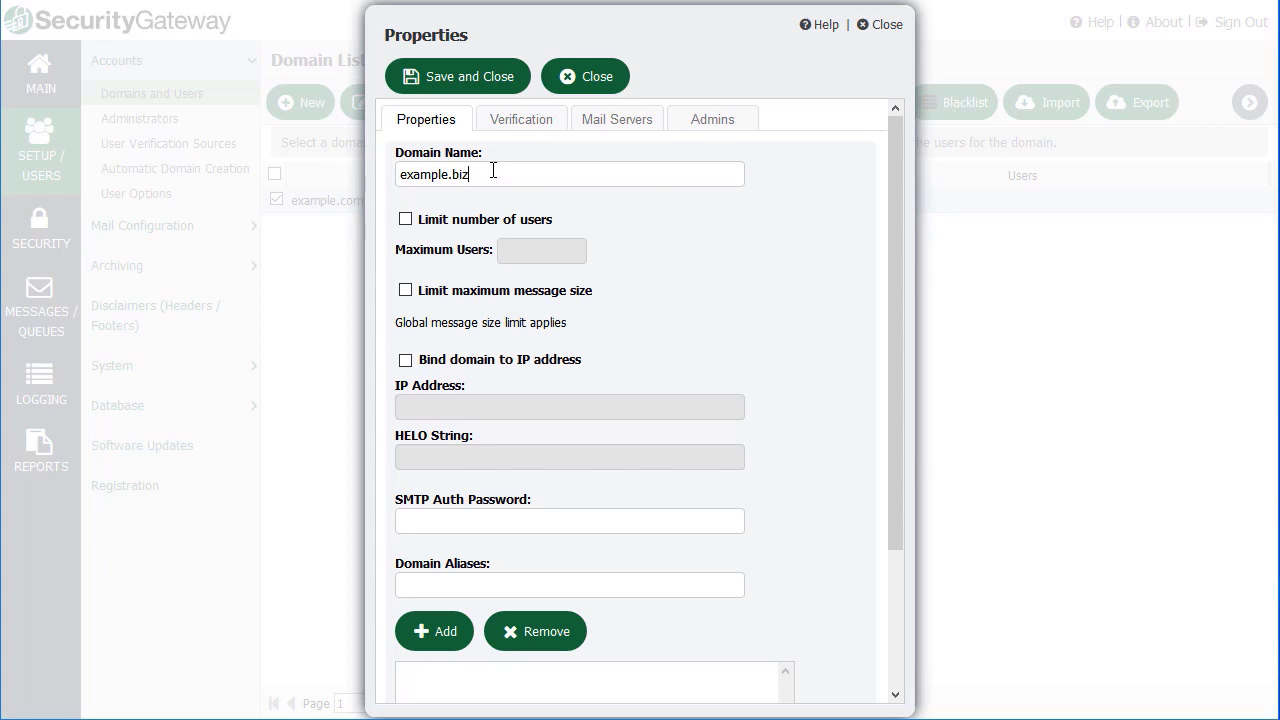
- Limit the number of users for the domain to a maximum of 50
left_click(405, 220)
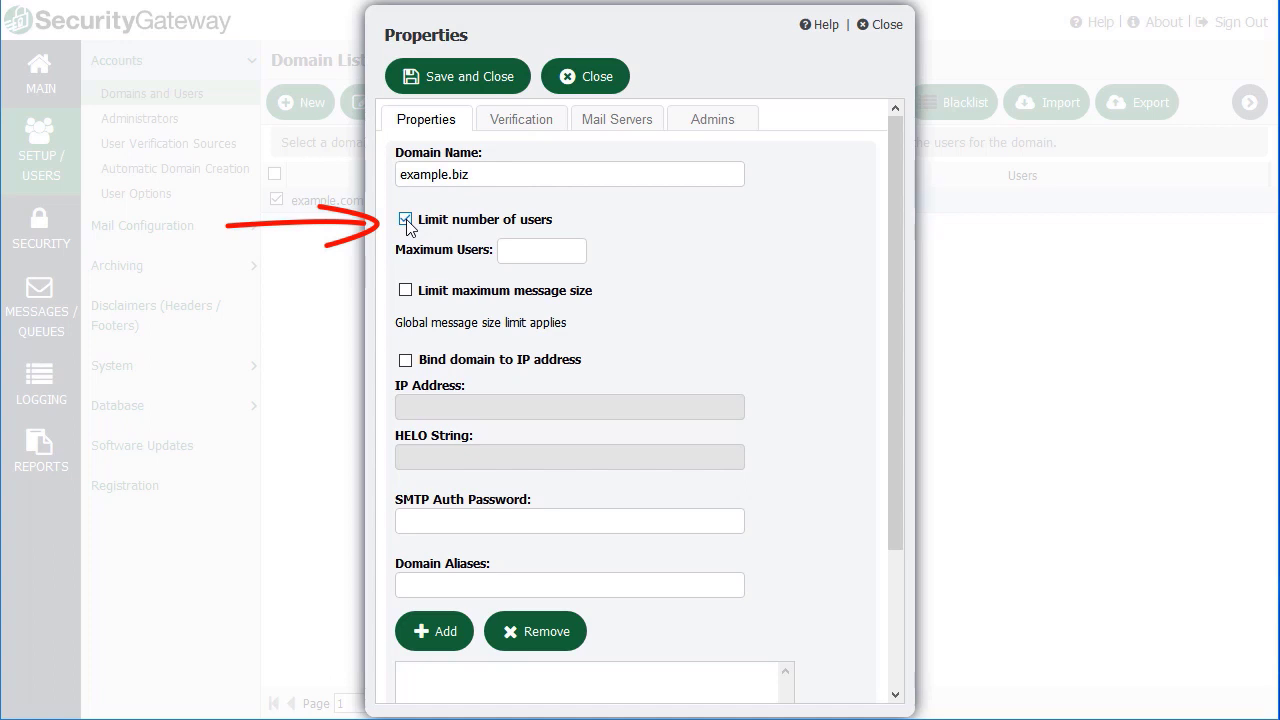
left_click(522, 250)
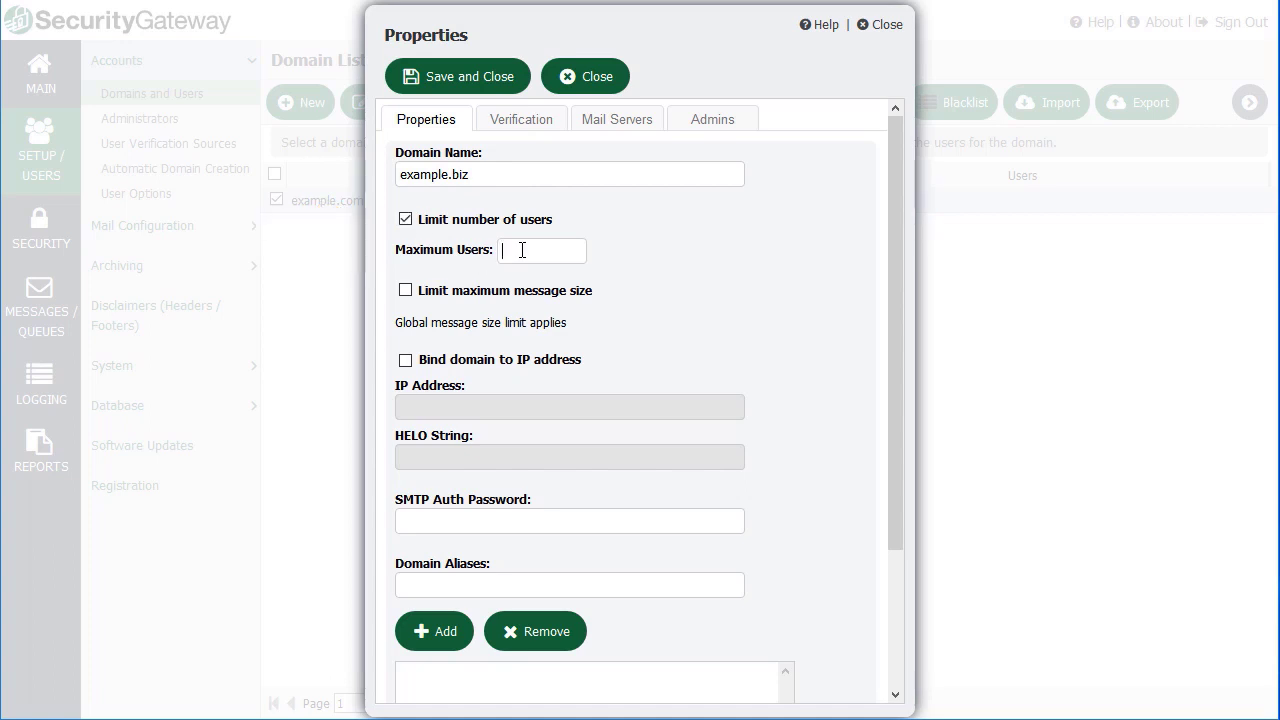
type("50")
left_click(405, 291)
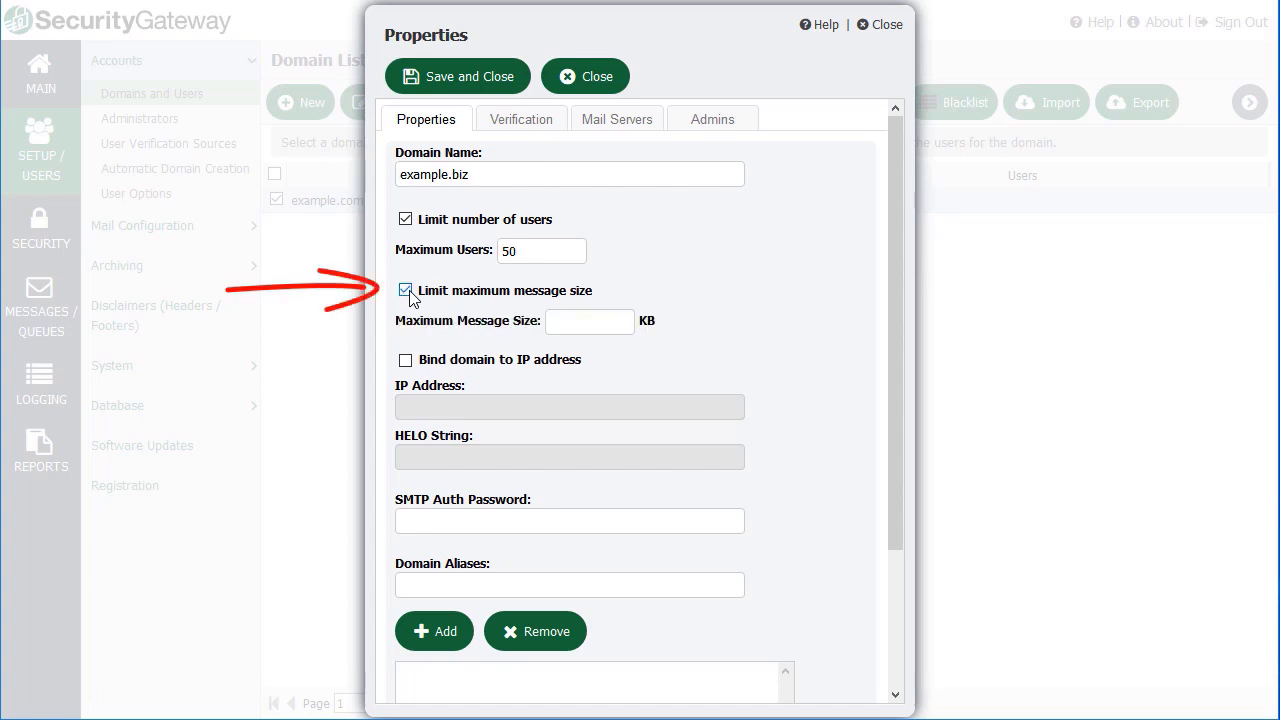
left_click(582, 329)
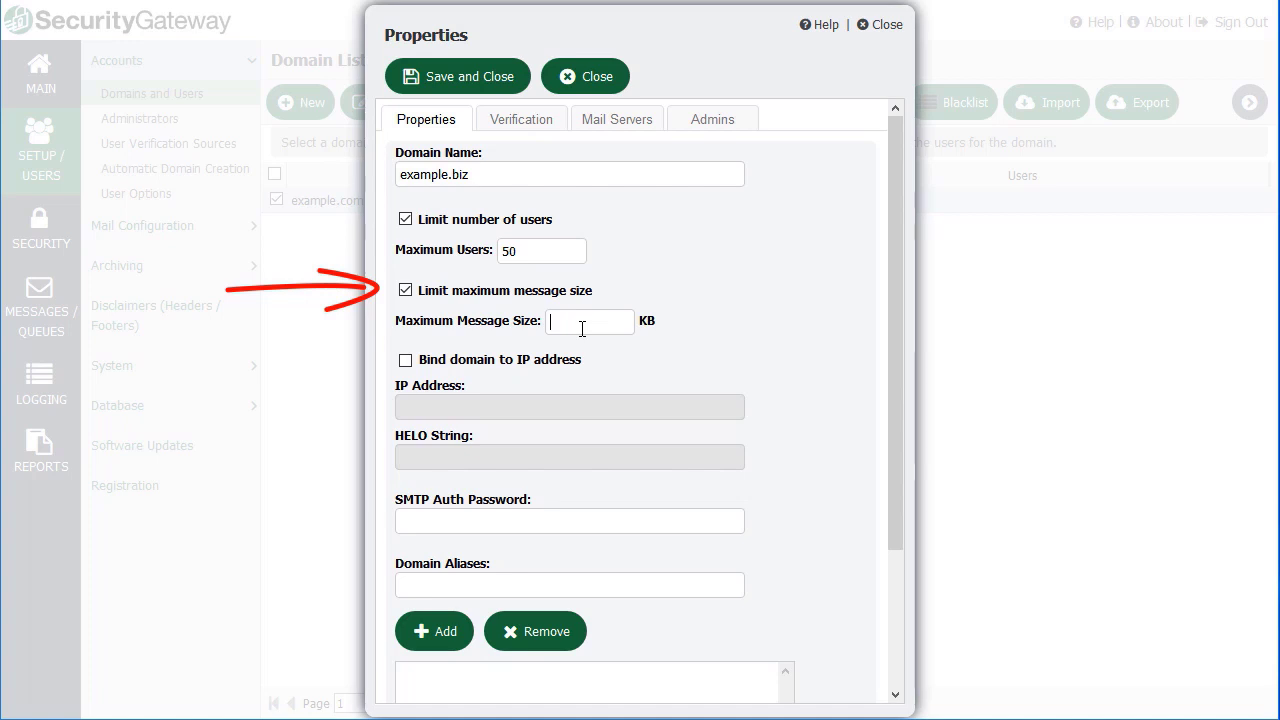
left_click(405, 291)
- Try binding the domain to an IP address, with mail.example.com as the HELO string
left_click(406, 363)
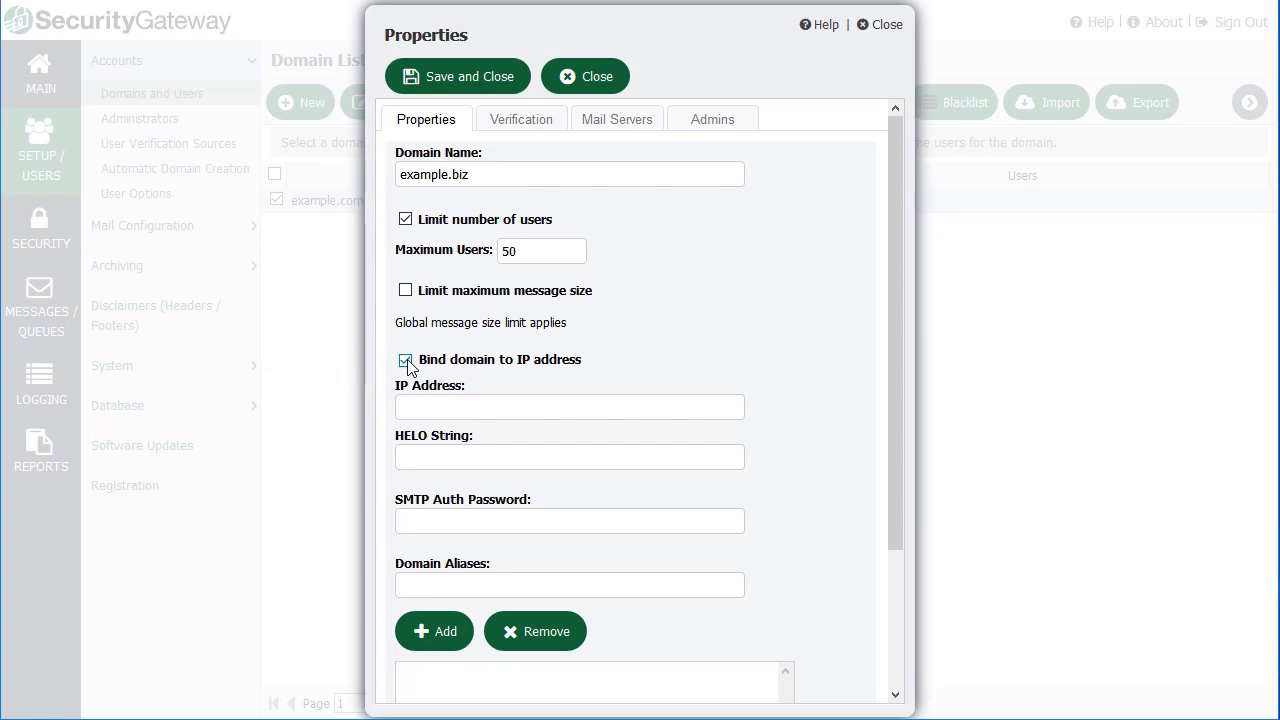
left_click(436, 406)
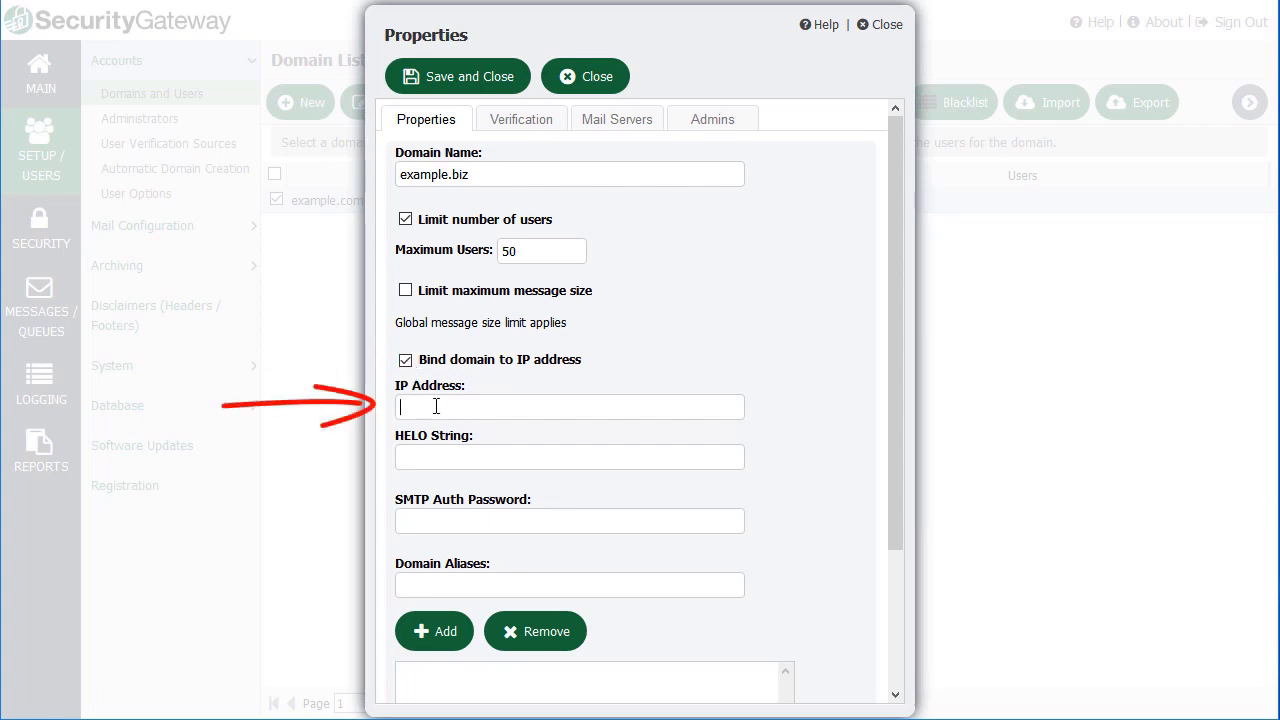
left_click(432, 455)
key("Escape")
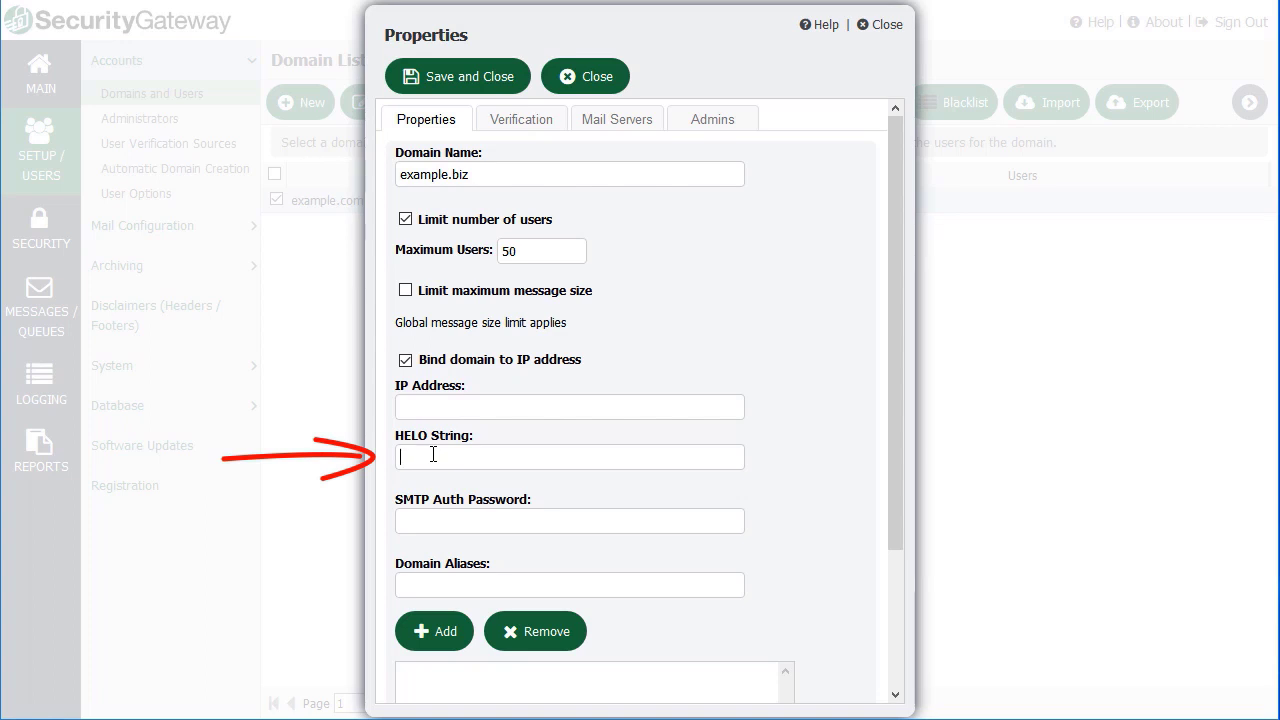
type("mail.")
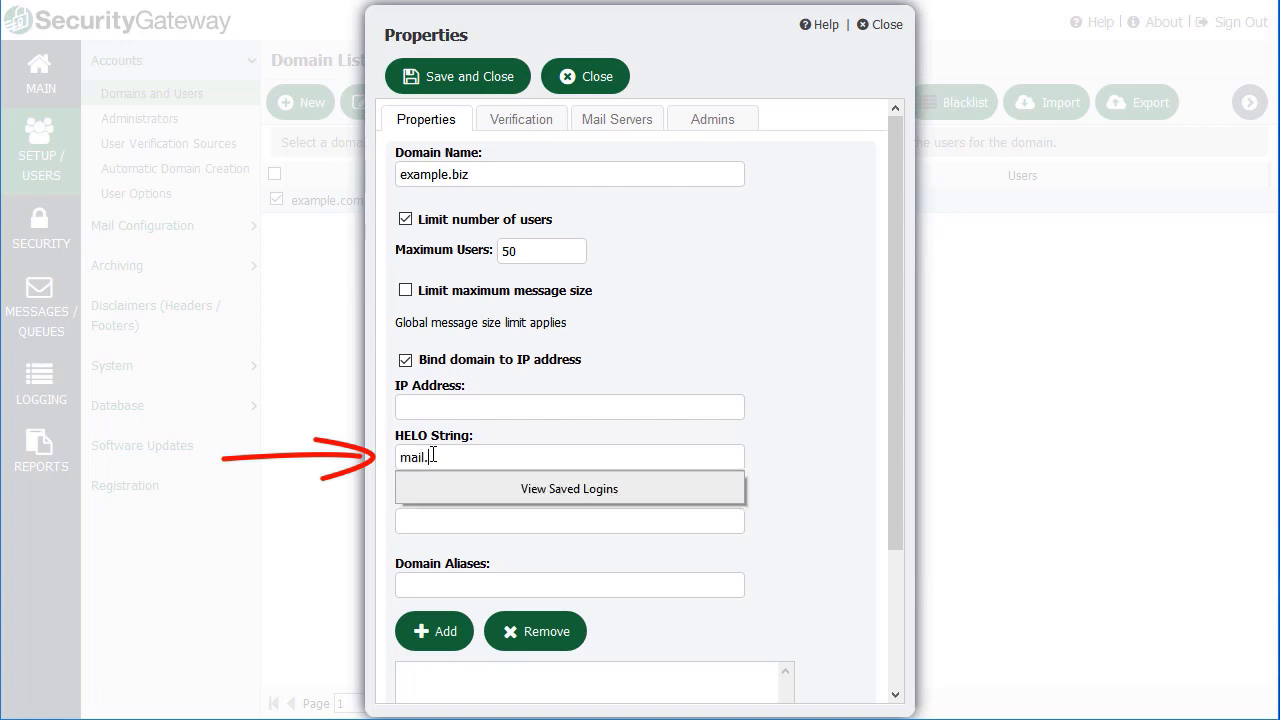
type("example.com")
left_click(541, 456)
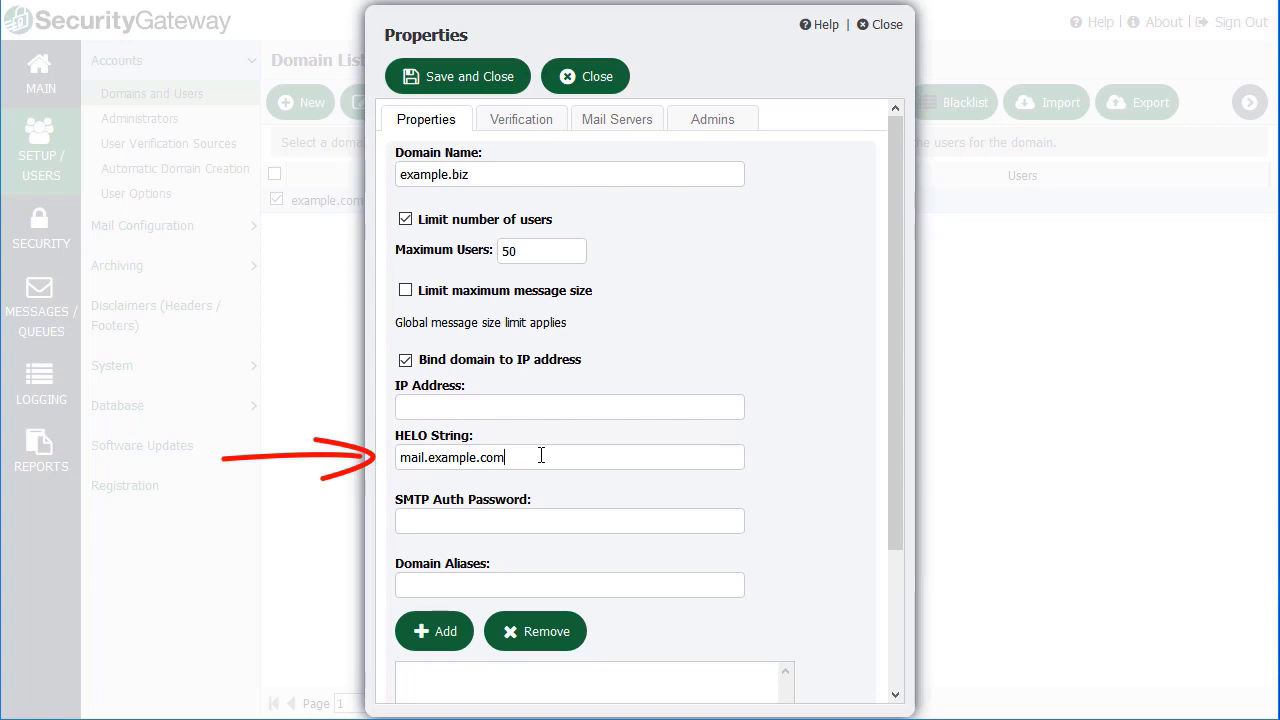
left_click(507, 513)
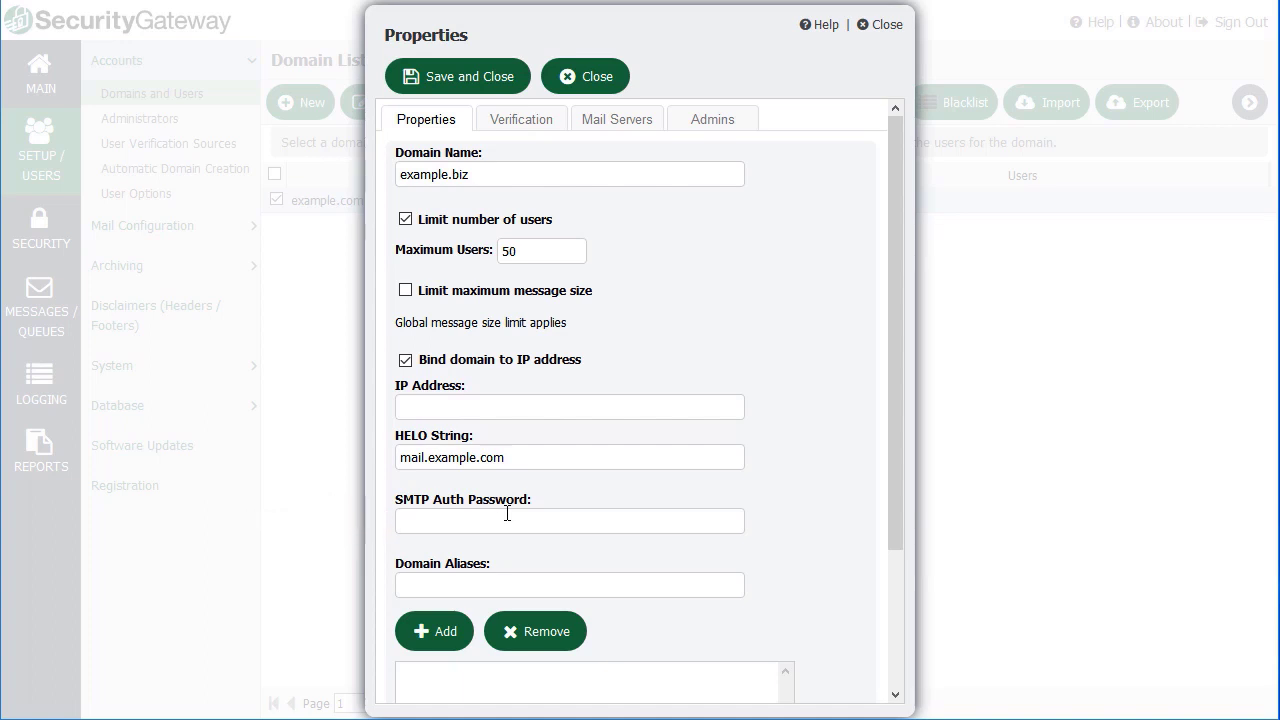
- Add example.info as a domain alias of example.biz
scroll(508, 510, "down", 1)
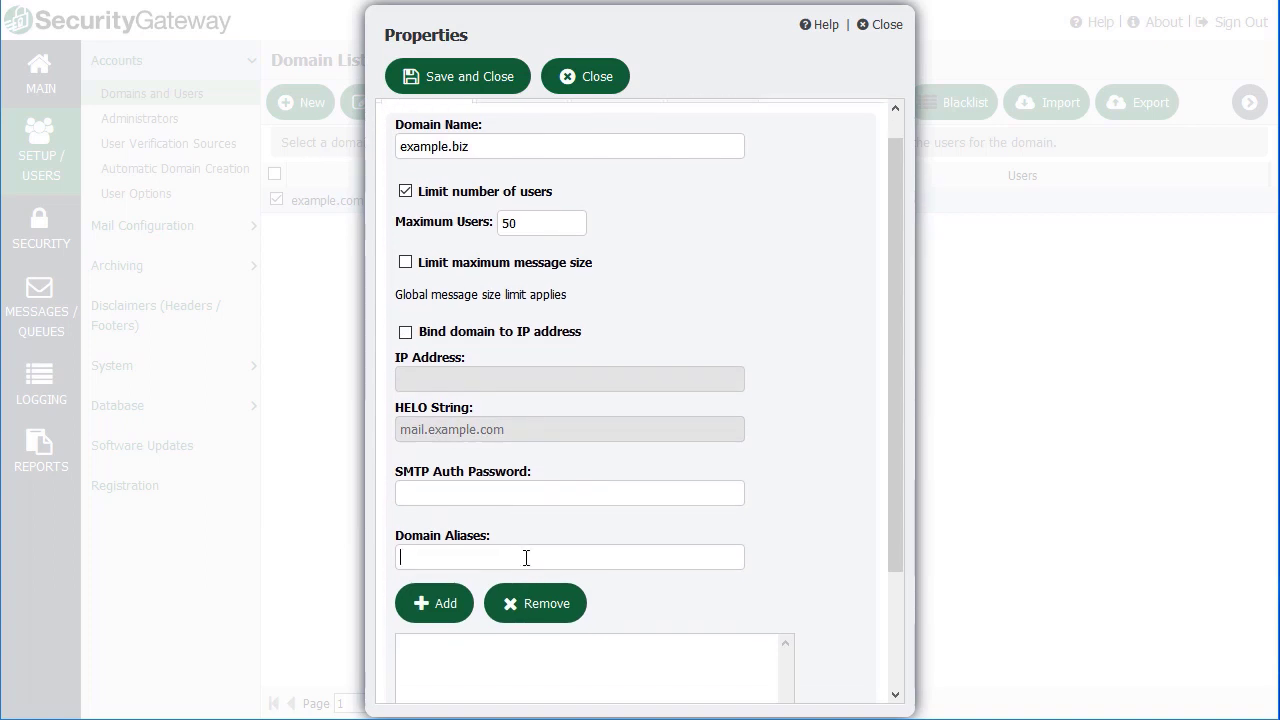
scroll(526, 557, "down", 1)
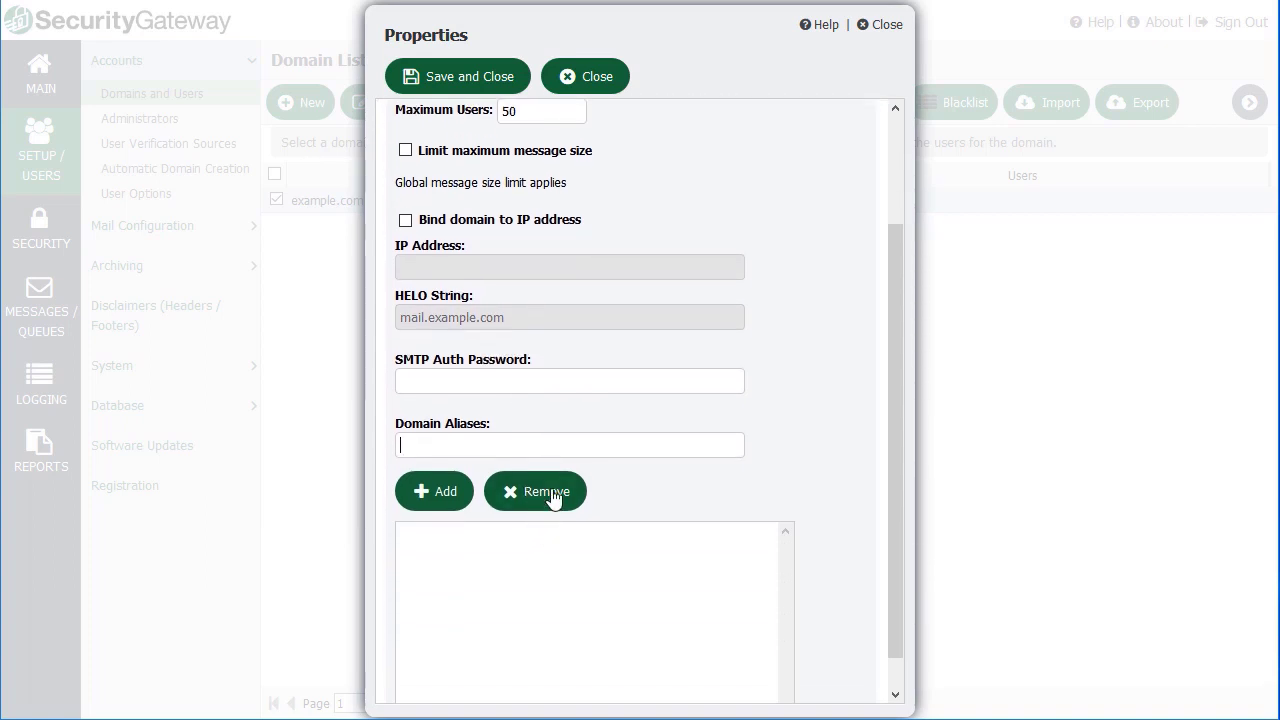
left_click(565, 455)
type("example.info")
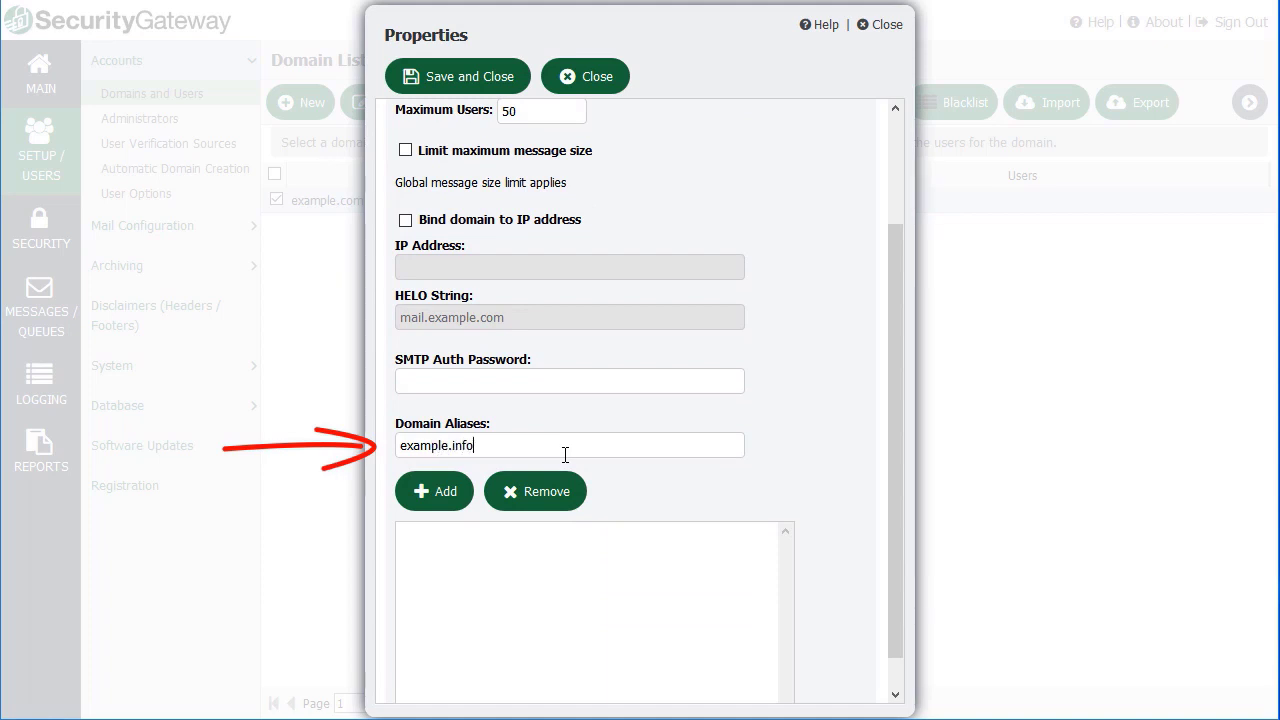
left_click(446, 494)
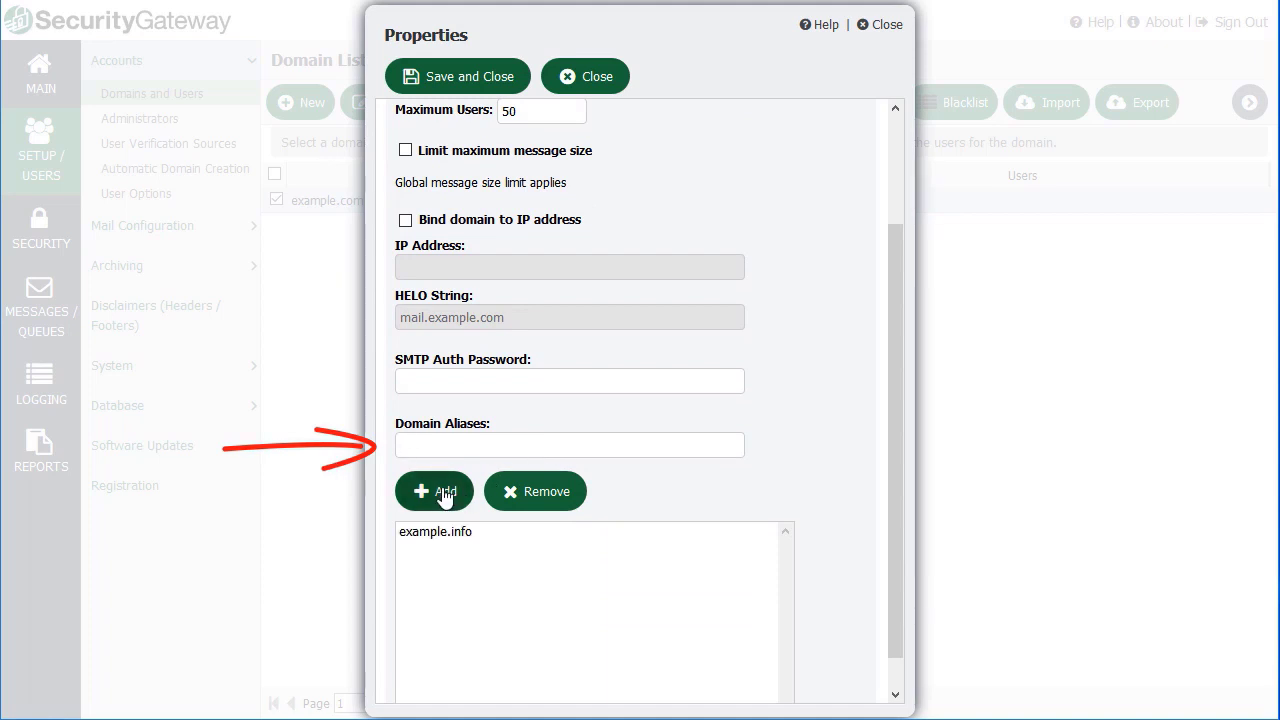
- Assign the example.com mail server (Minger) as the domain's user verification source, keeping verification queries enabled
scroll(440, 494, "up", 3)
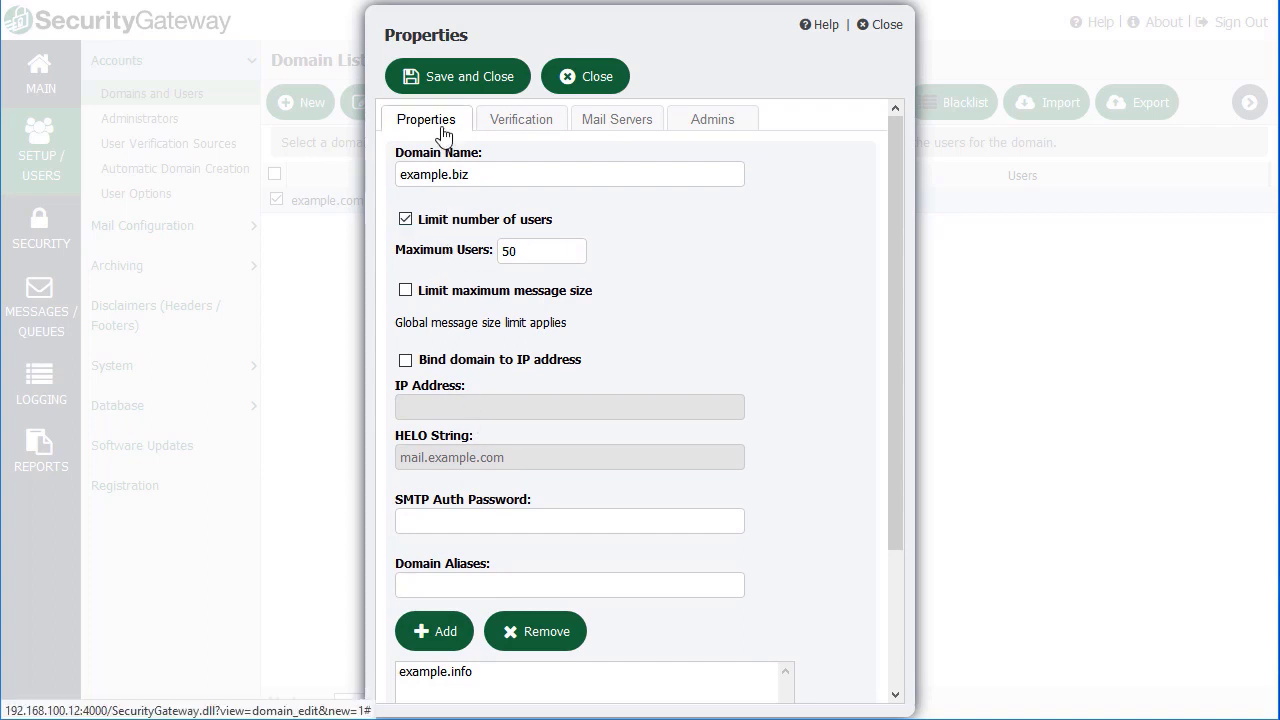
left_click(520, 128)
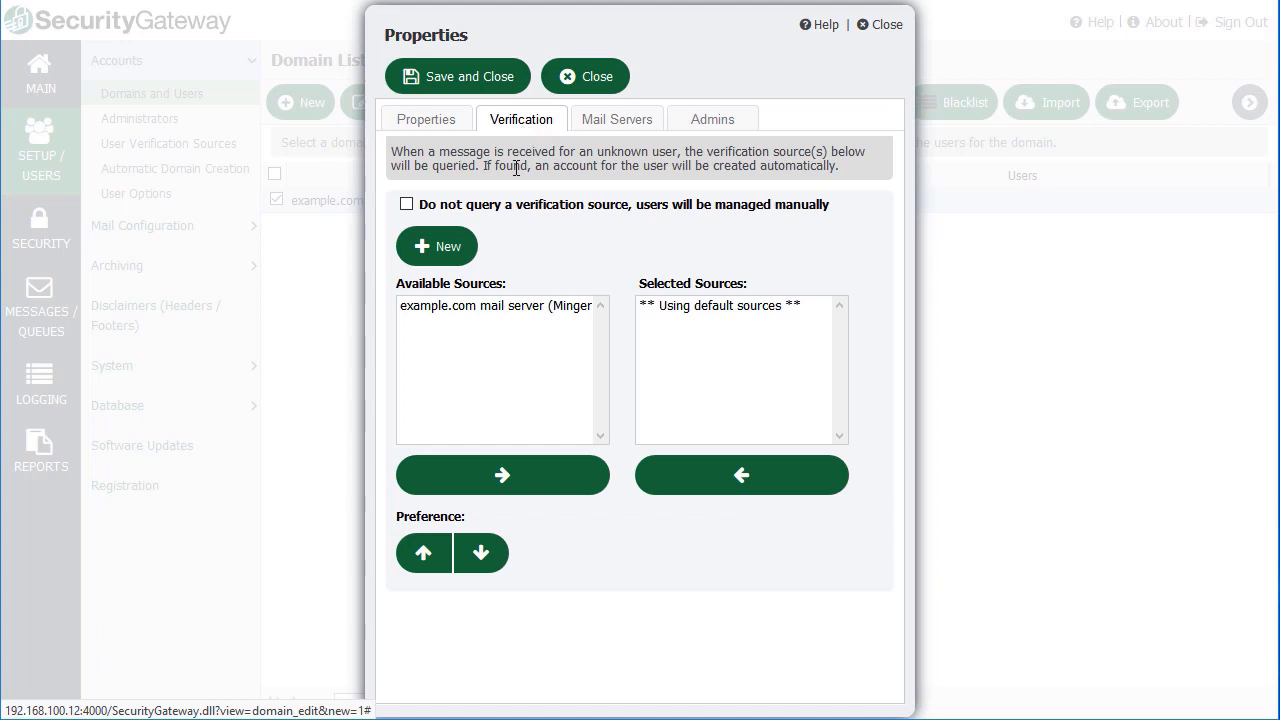
left_click(449, 307)
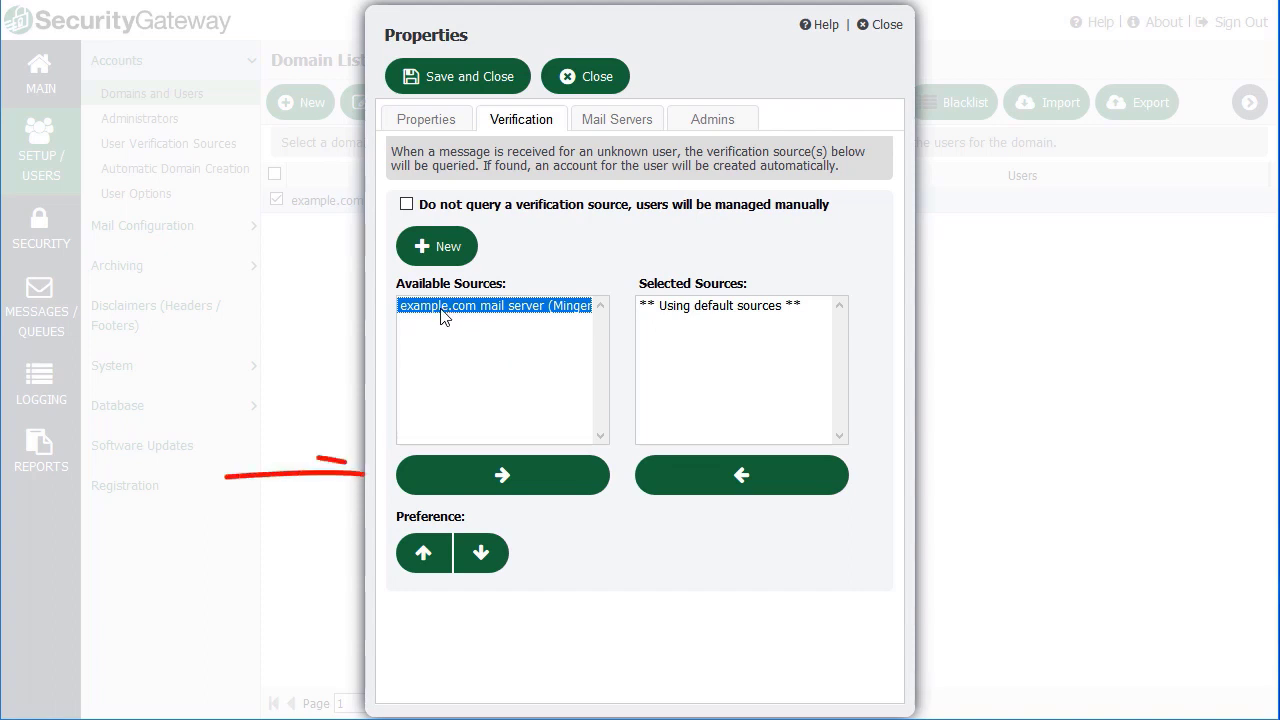
left_click(502, 475)
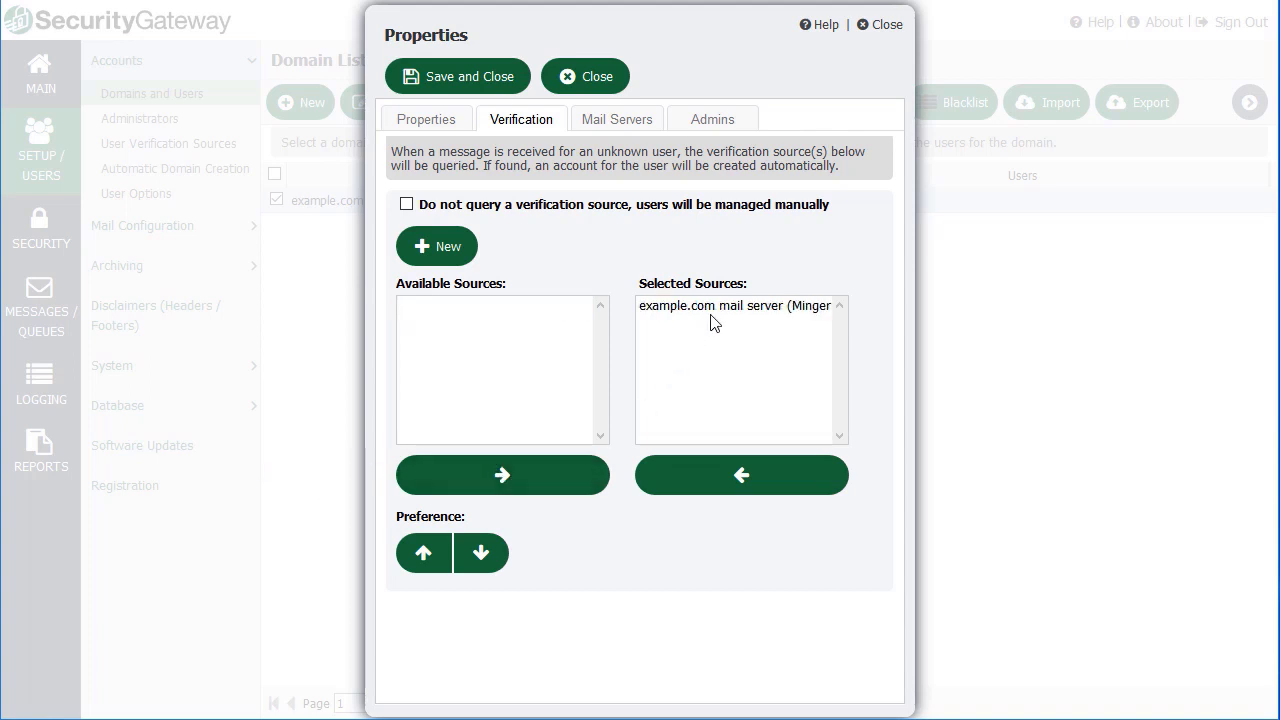
left_click(407, 204)
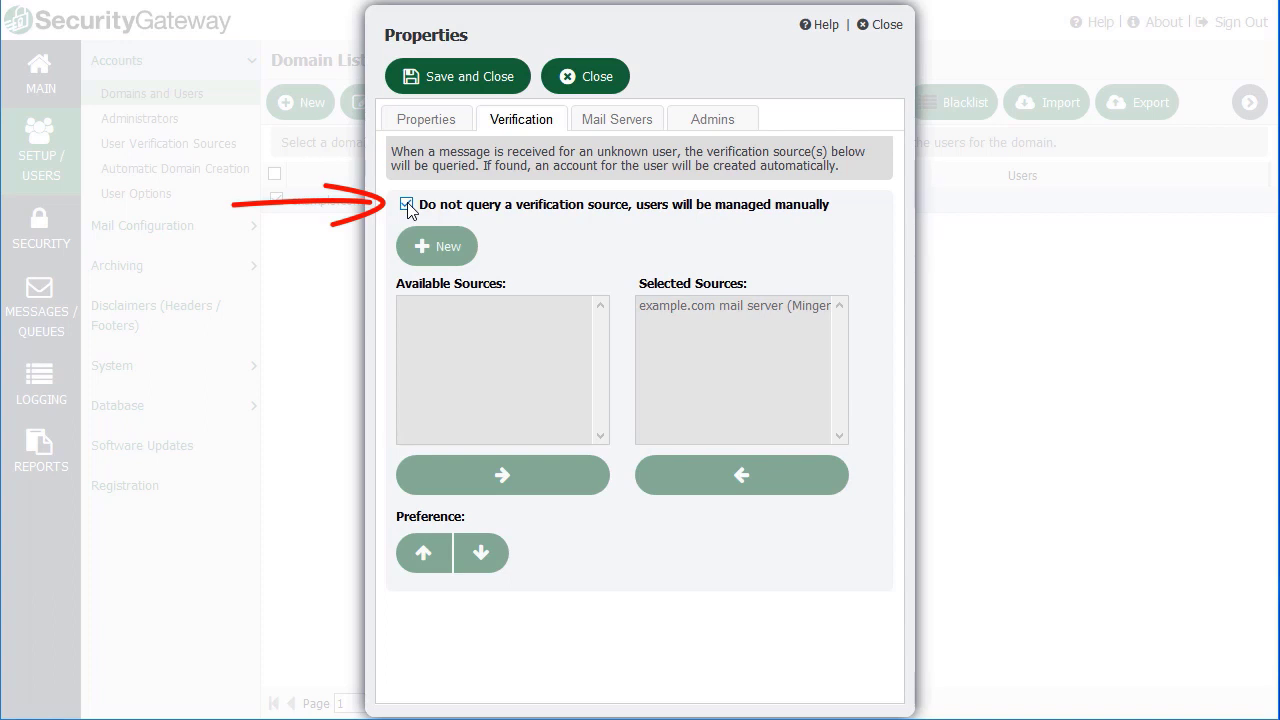
left_click(407, 204)
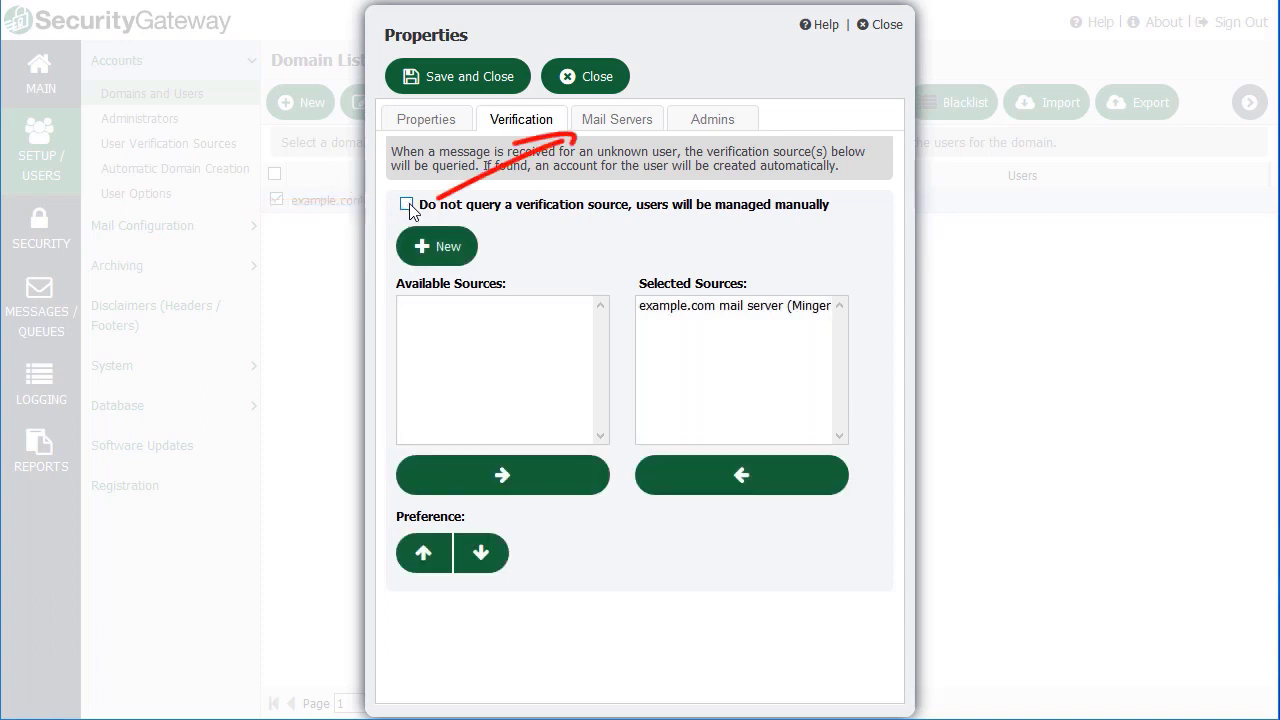
- Add the example.com mail server to the domain's selected mail servers and remove it again
left_click(617, 126)
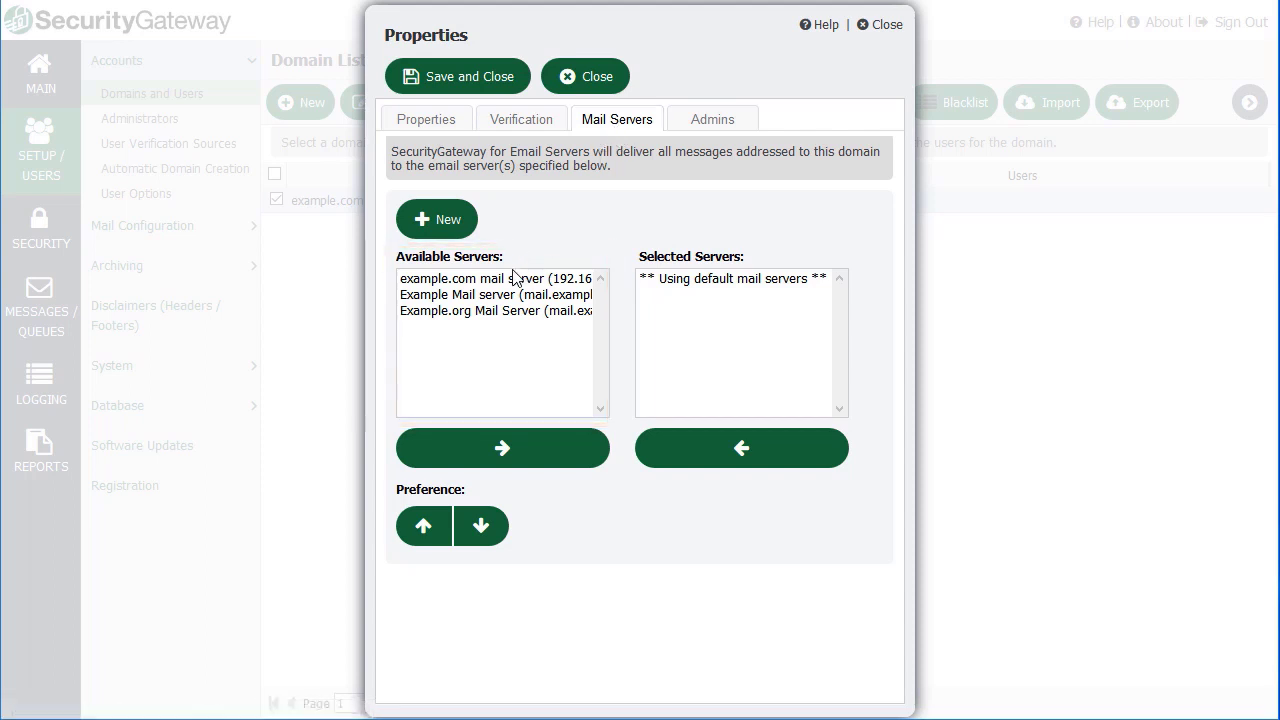
left_click(457, 284)
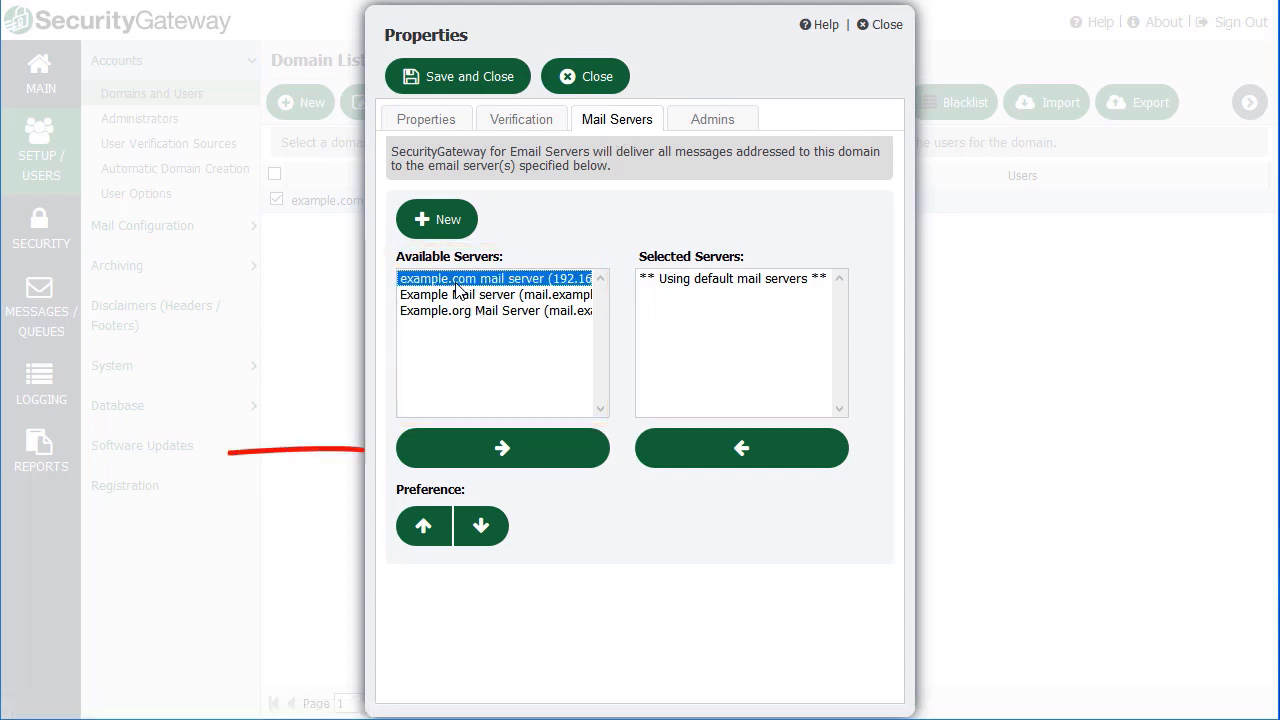
left_click(488, 459)
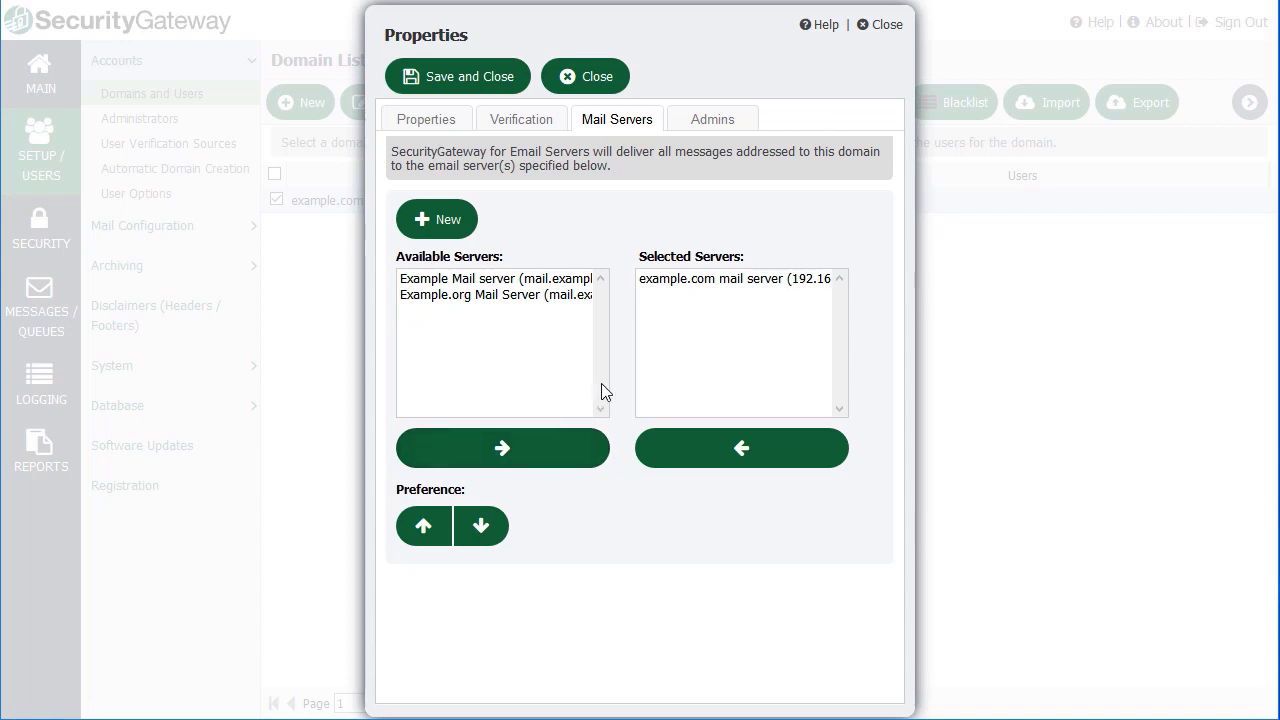
left_click(698, 280)
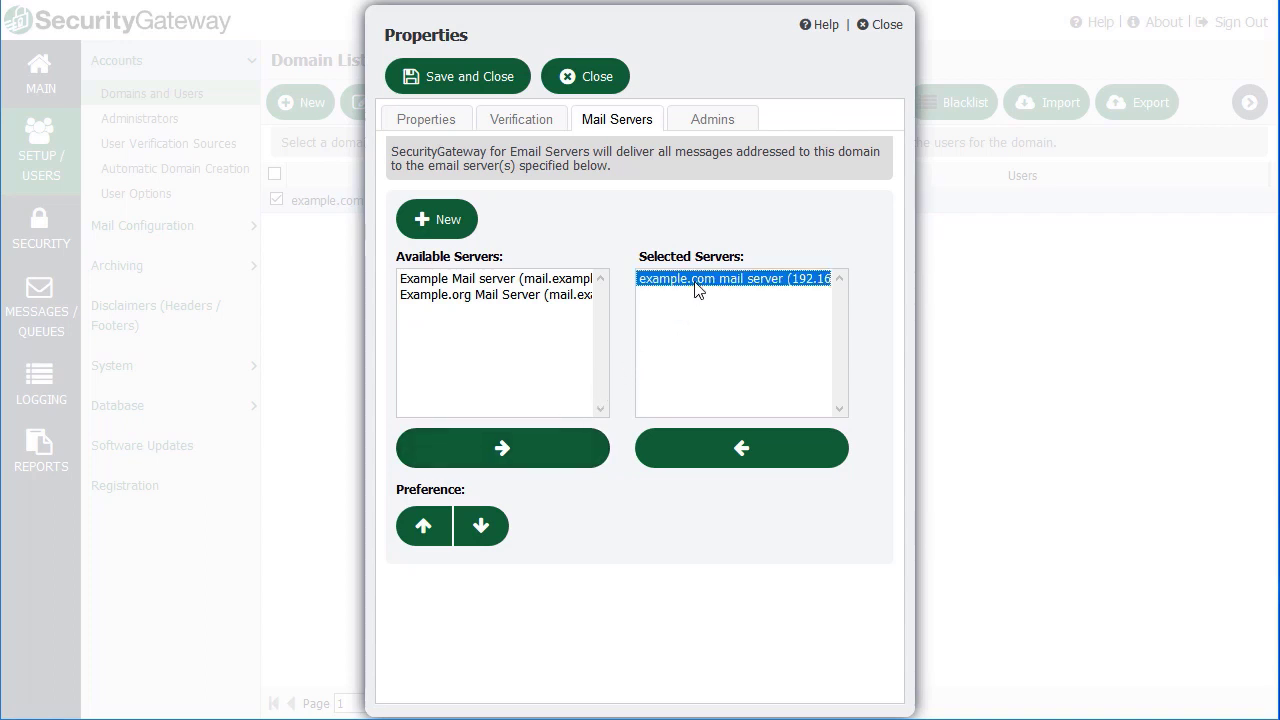
left_click(738, 449)
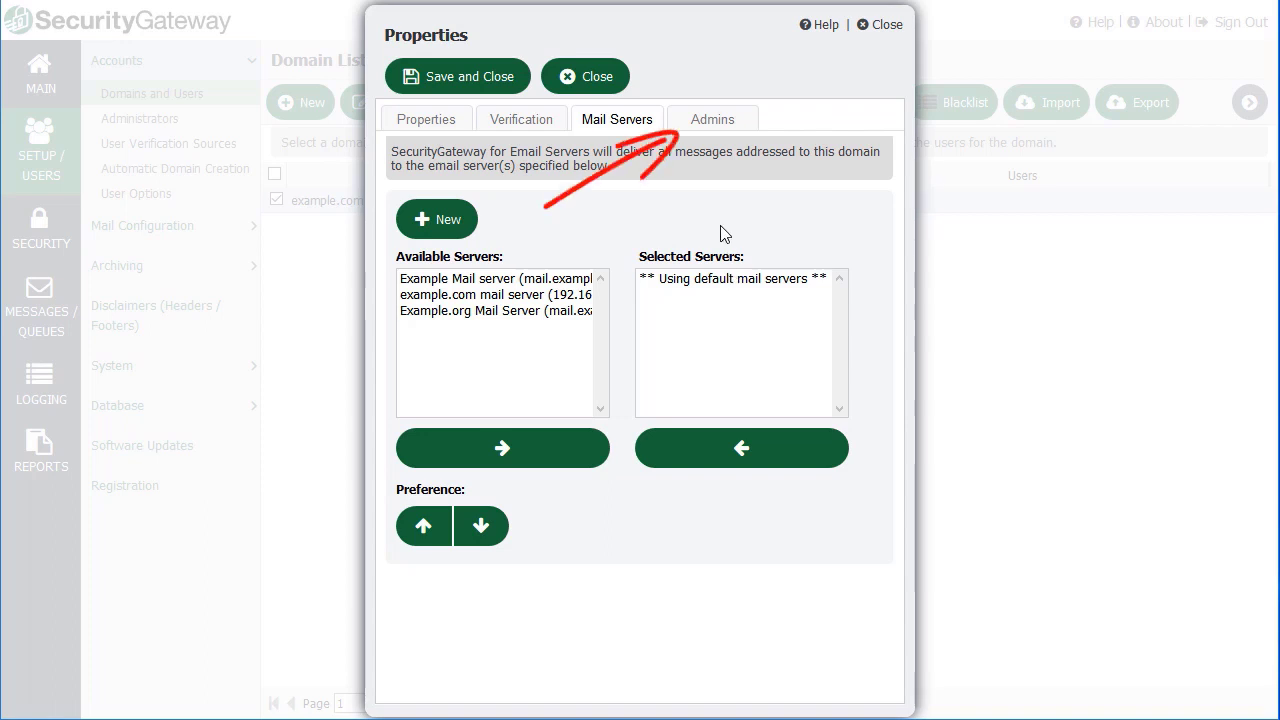
- Try to create a new administrator for the unsaved domain
left_click(712, 121)
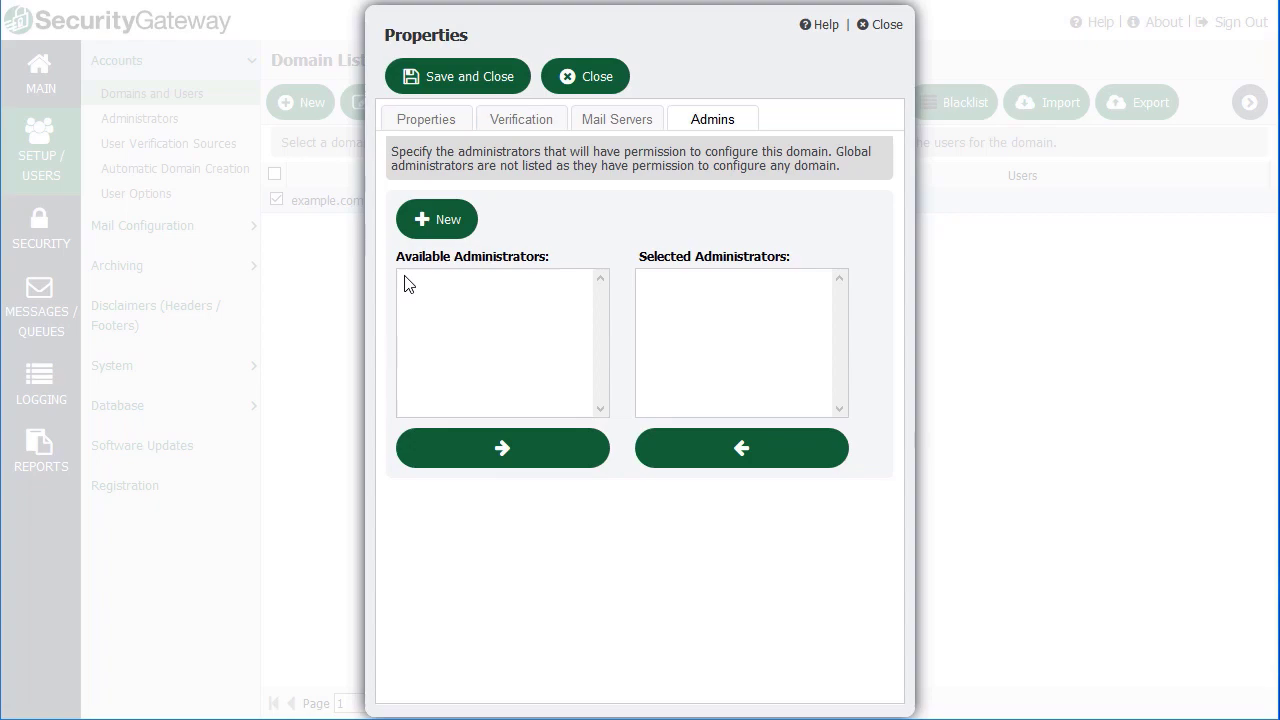
left_click(437, 230)
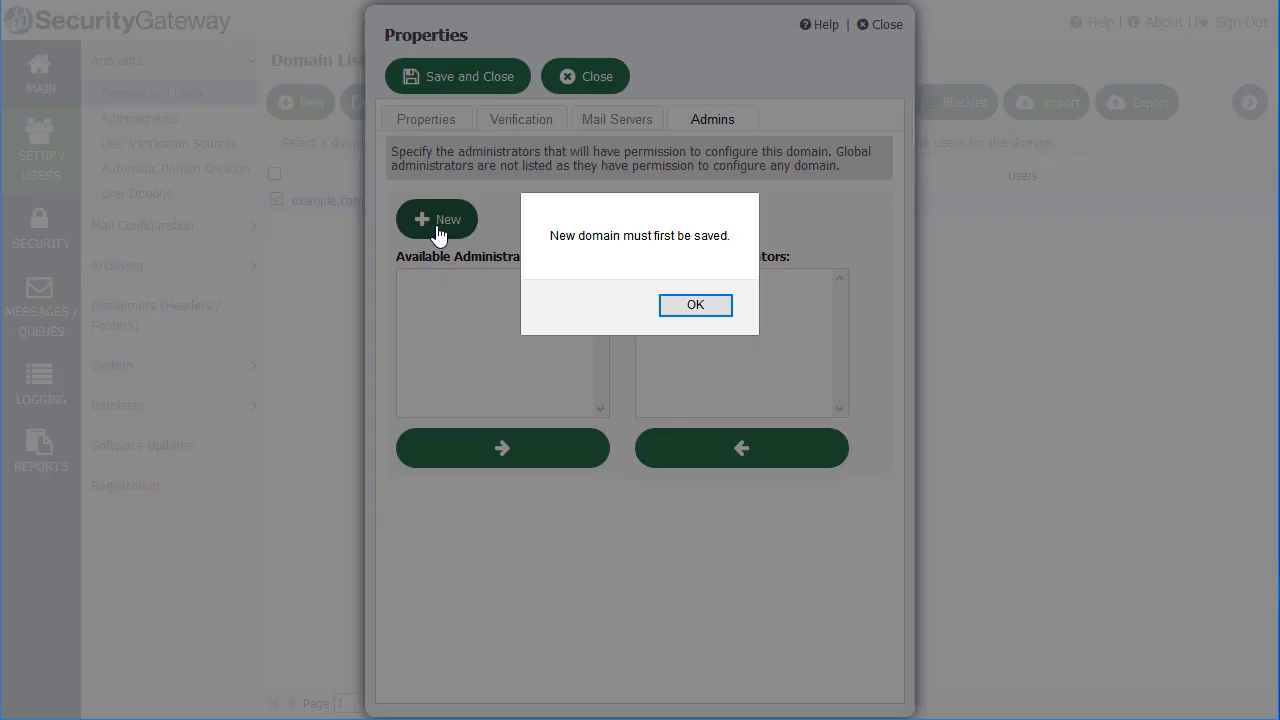
left_click(695, 306)
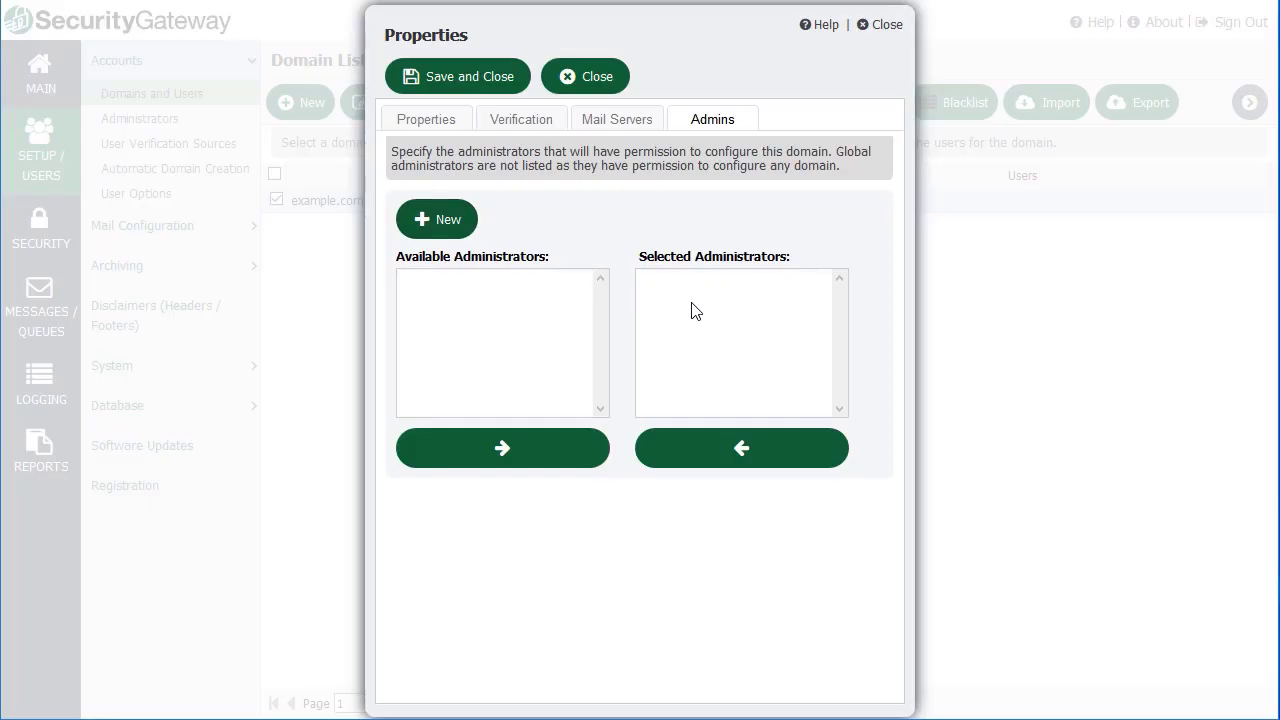
- Save the new domain and select example.biz in the domain list
left_click(489, 80)
left_click(490, 200)
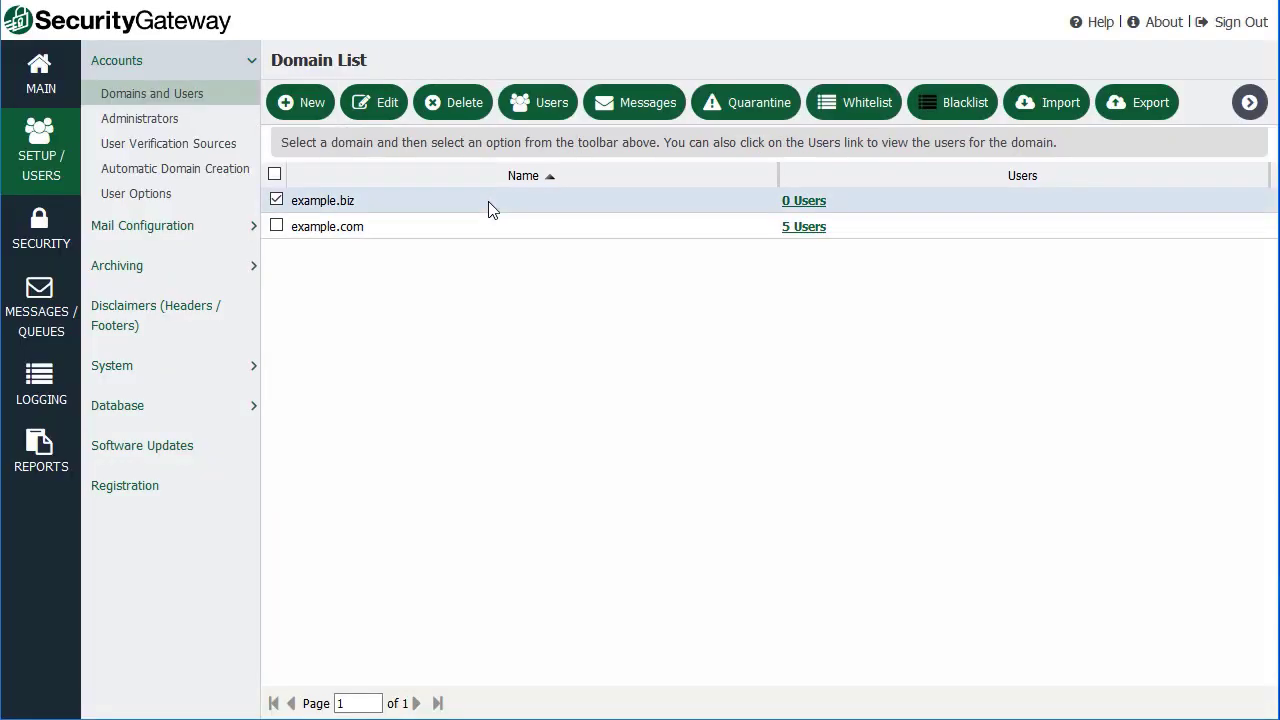
- Create local administrator user01 for example.biz with full name User One and an account password, save it, and close the domain properties
double_click(489, 207)
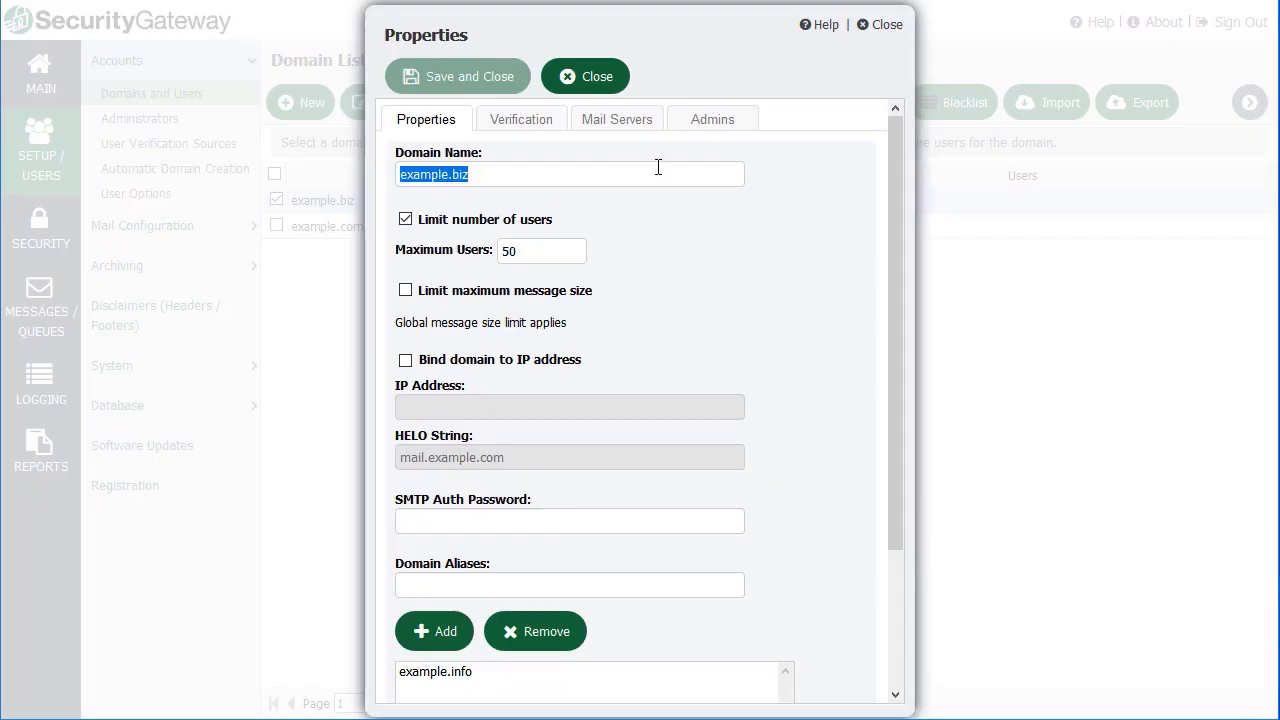
left_click(716, 127)
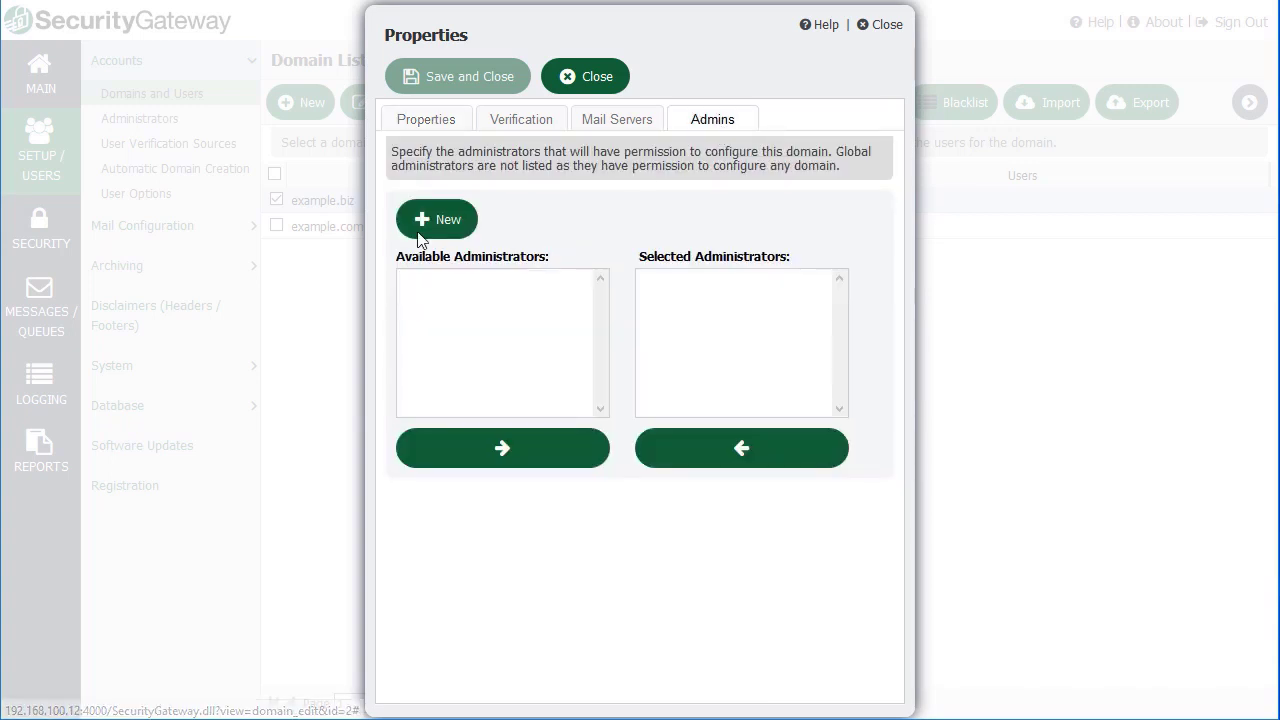
left_click(441, 223)
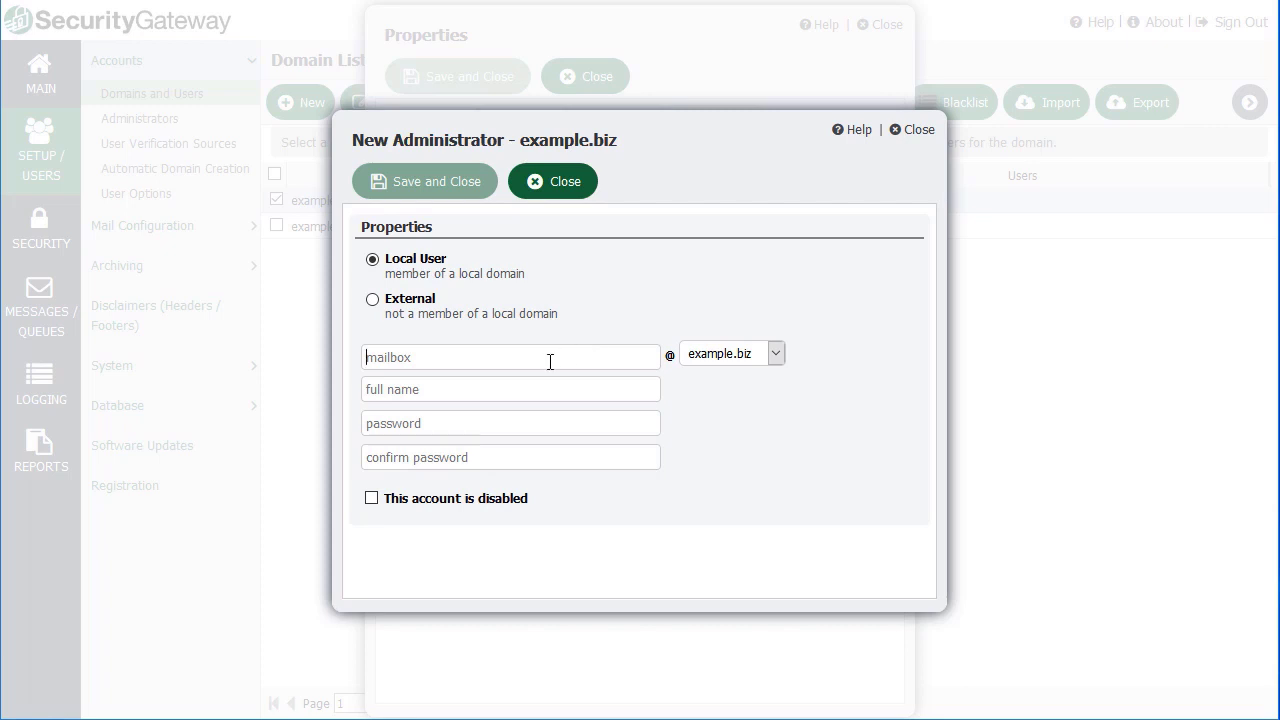
type("user01")
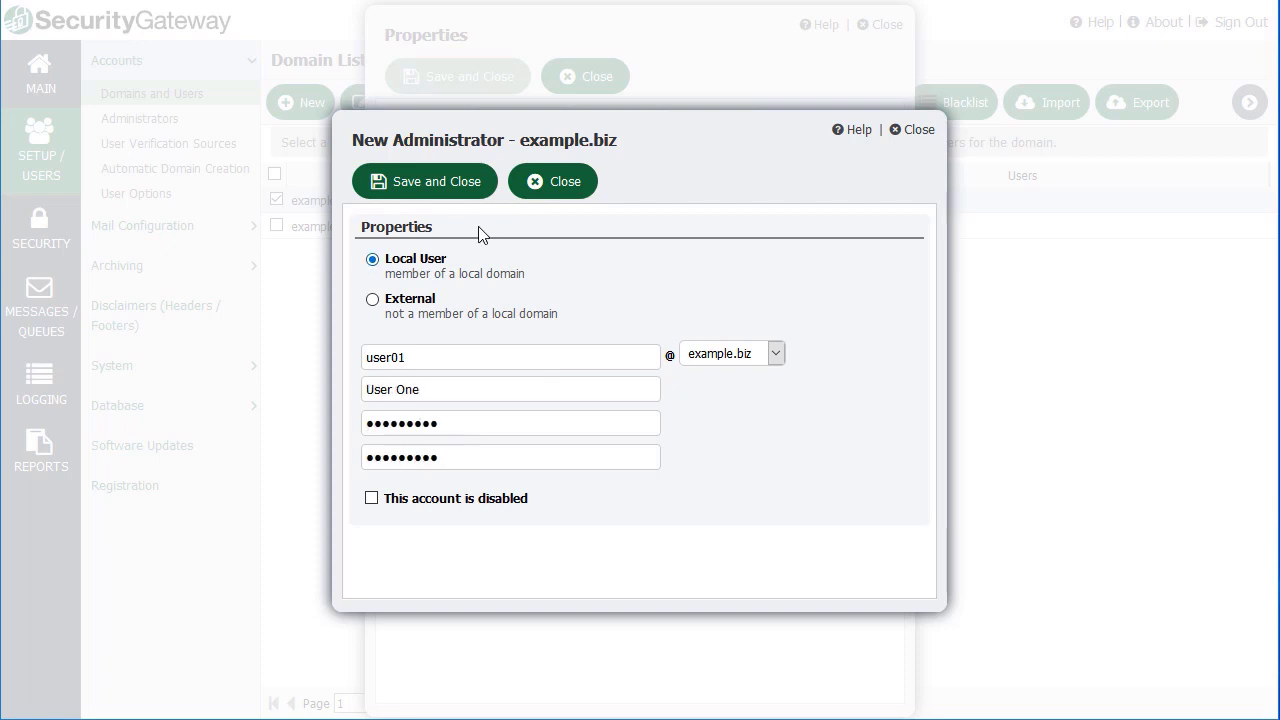
left_click(455, 193)
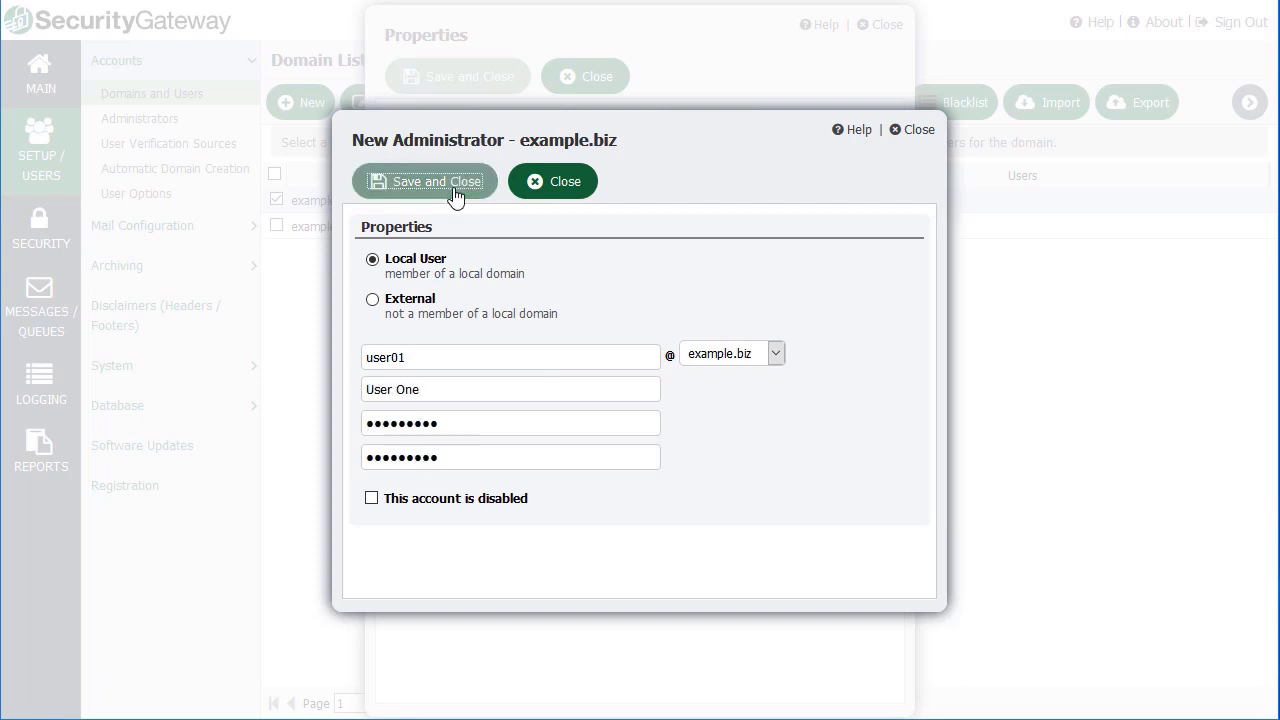
left_click(914, 130)
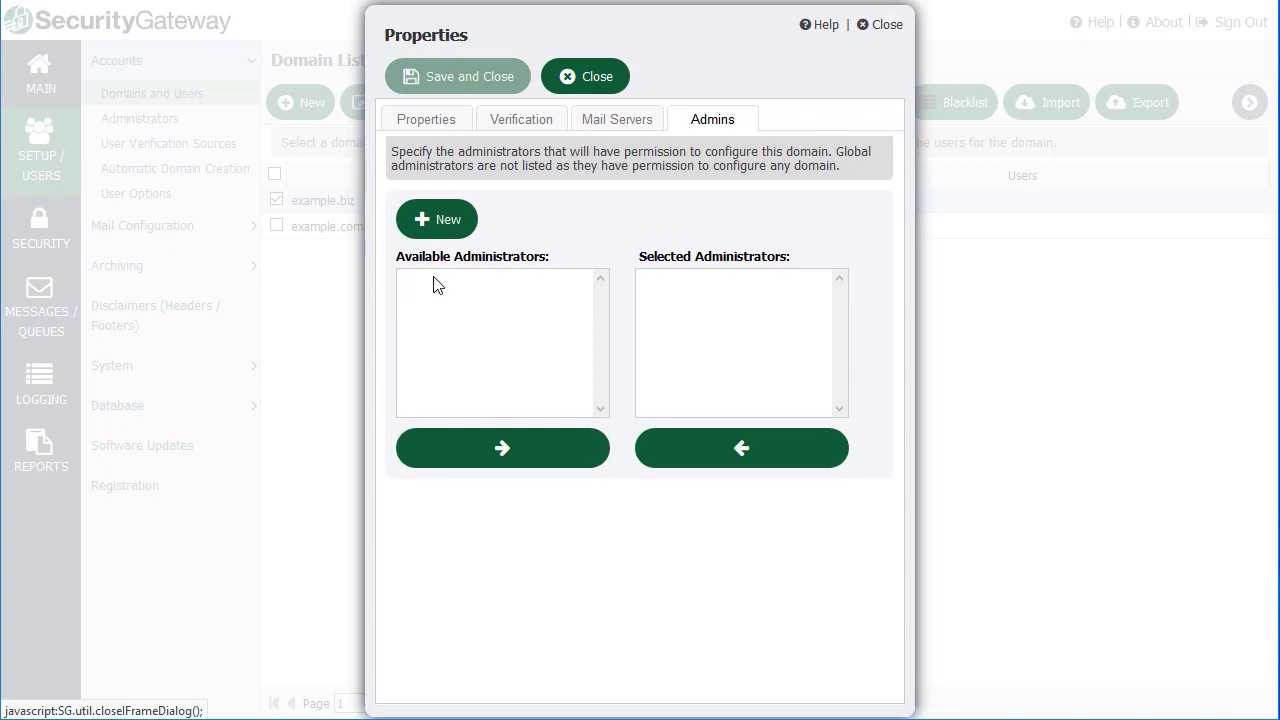
left_click(604, 86)
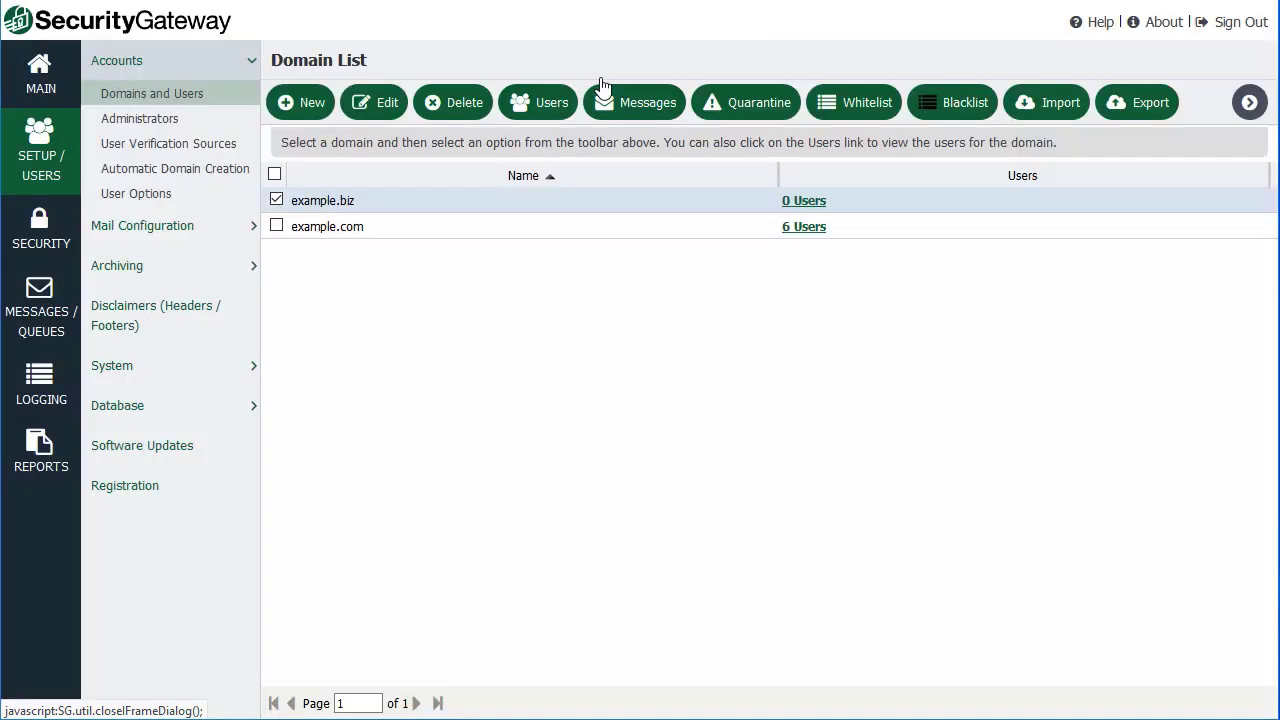
- Reopen the example.biz properties and check which administrators are selected for the domain
double_click(372, 210)
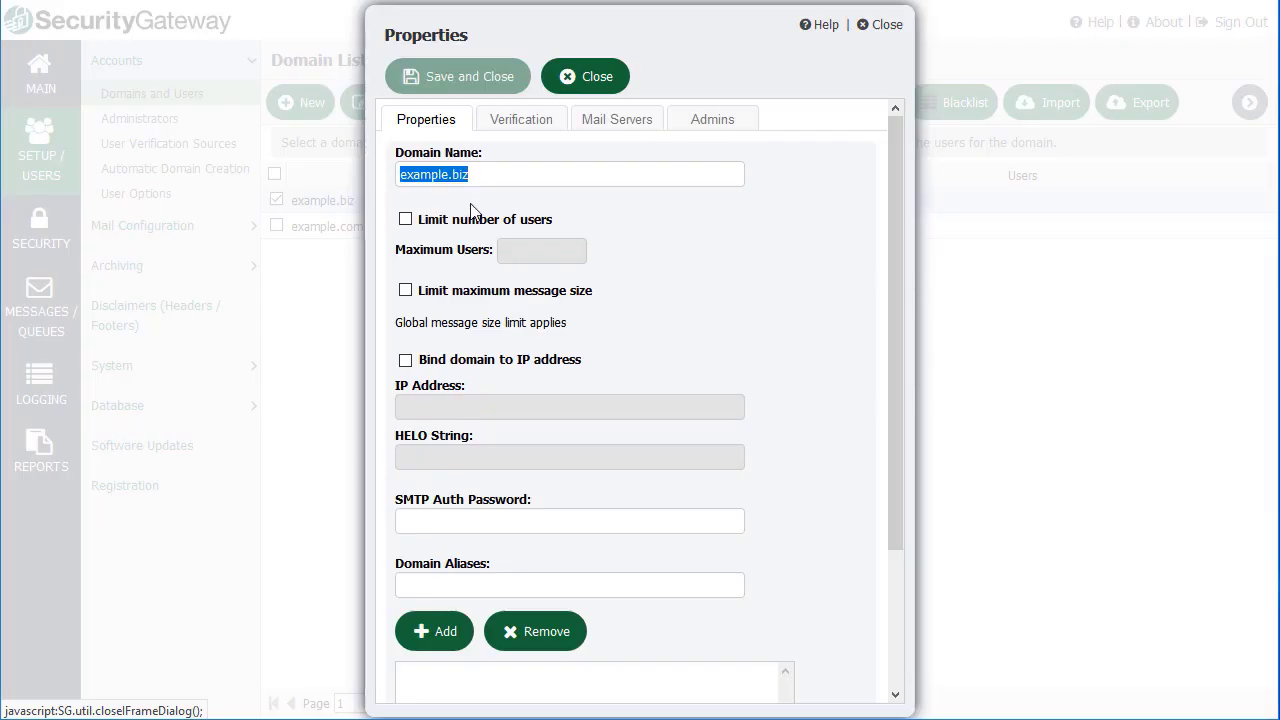
left_click(725, 131)
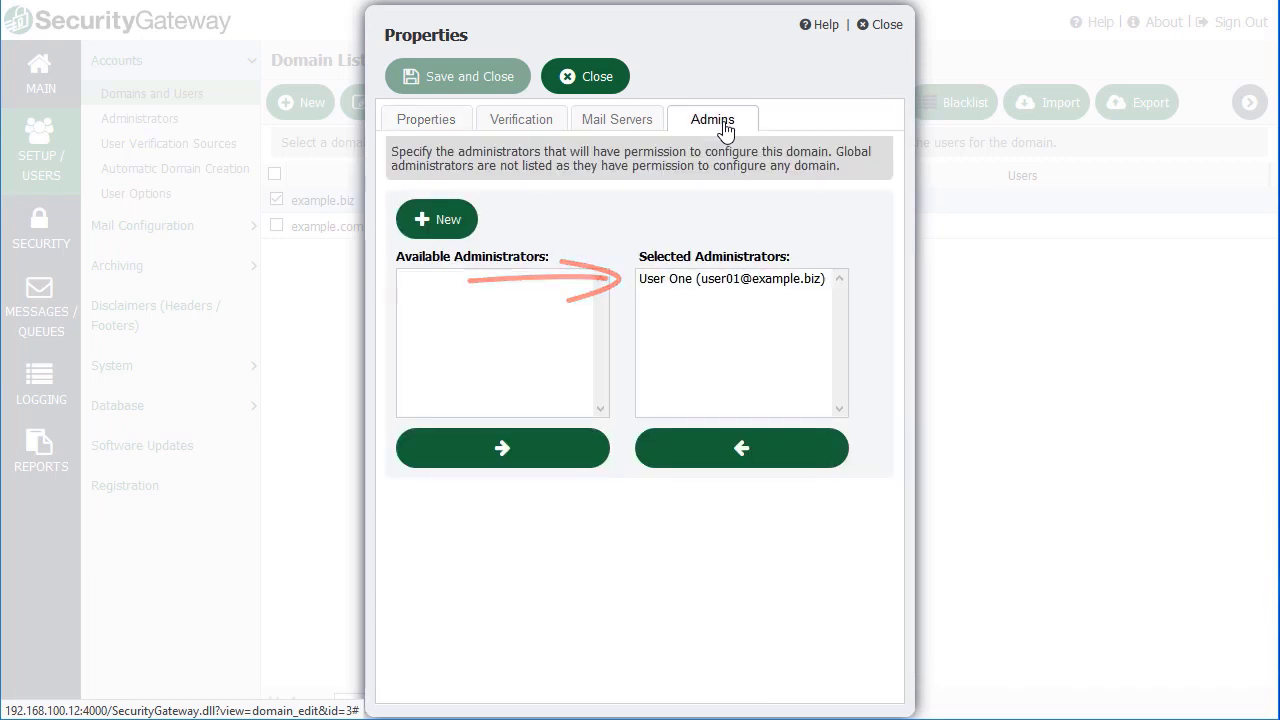
left_click(735, 281)
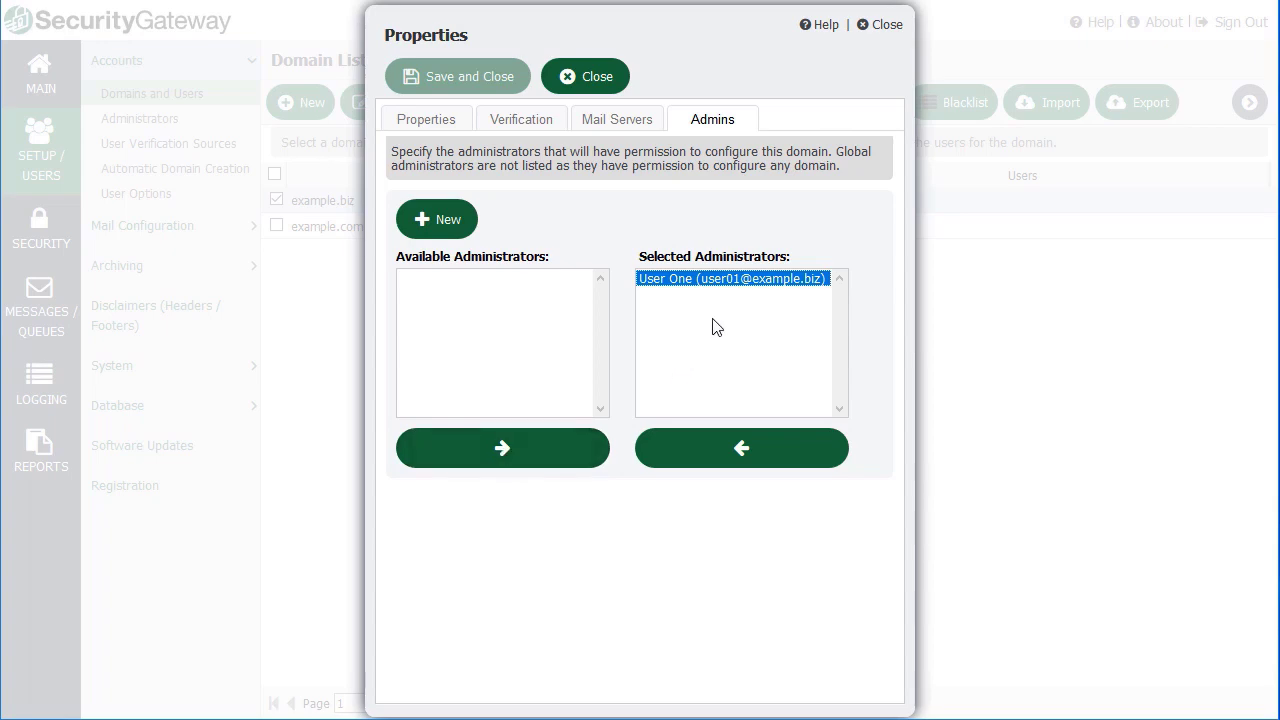
left_click(585, 76)
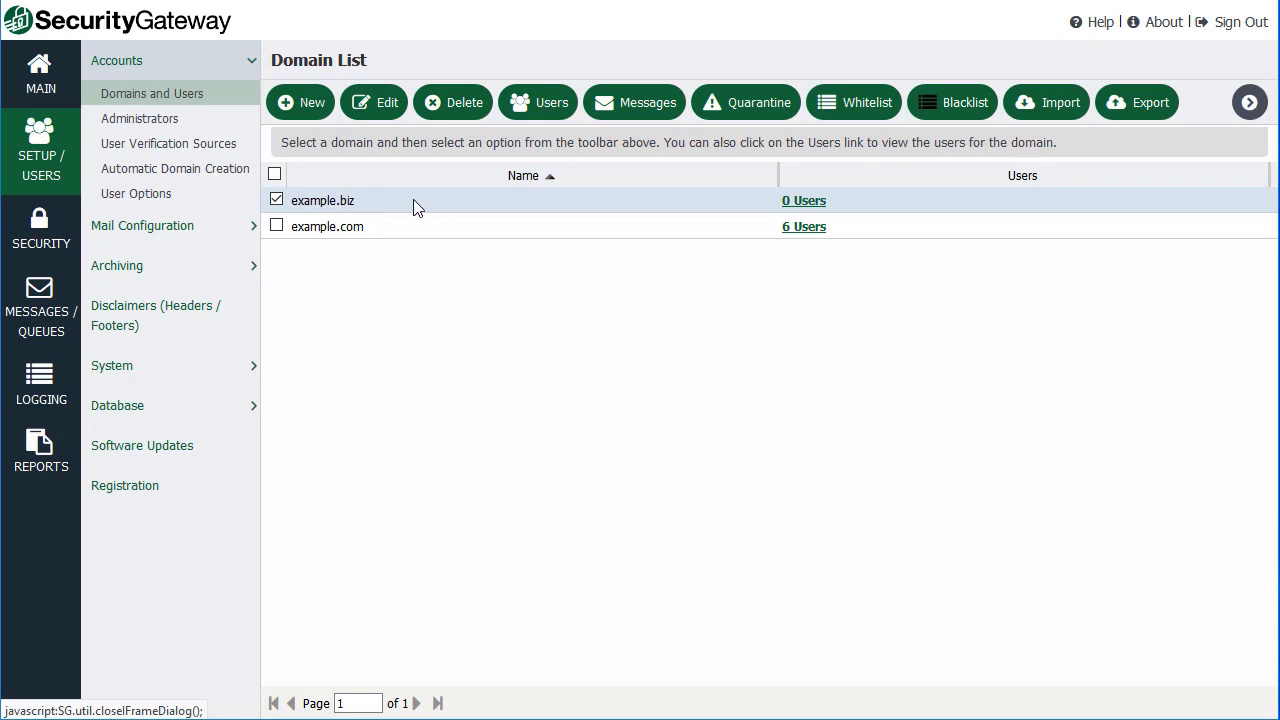
- Start a new user in the example.biz user list with mailbox name user02 and real name User Two
left_click(548, 104)
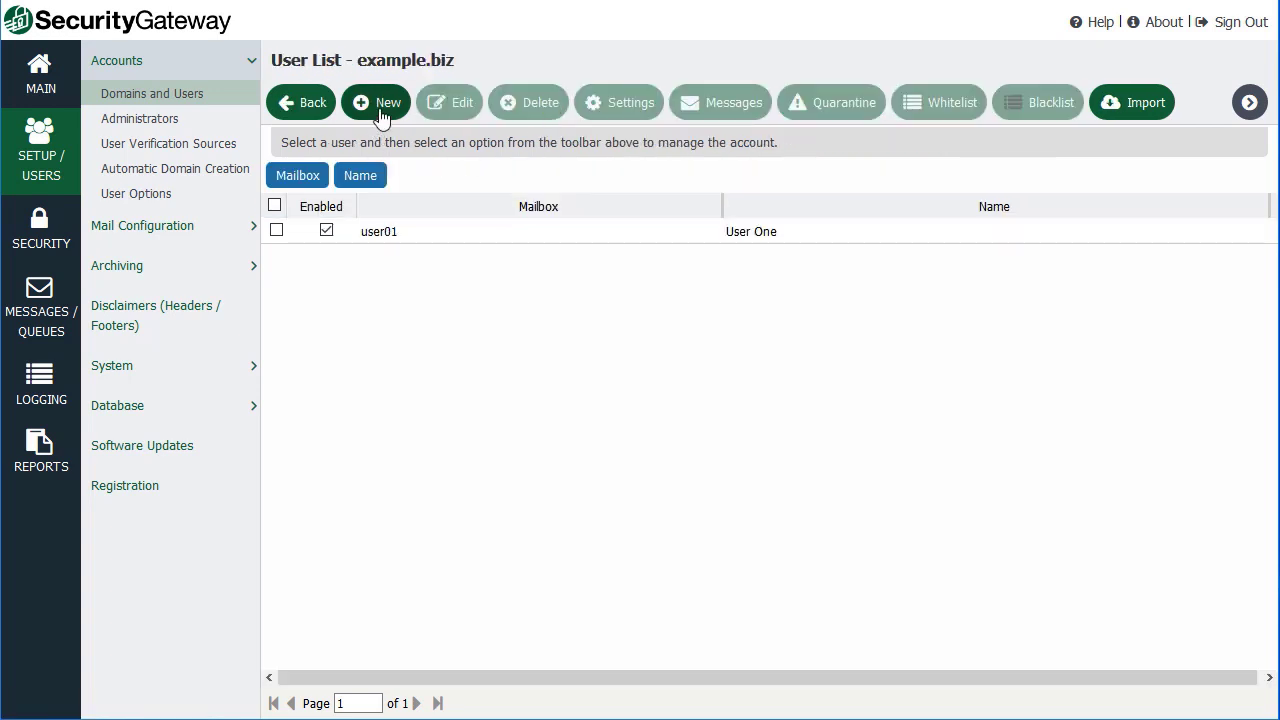
left_click(381, 104)
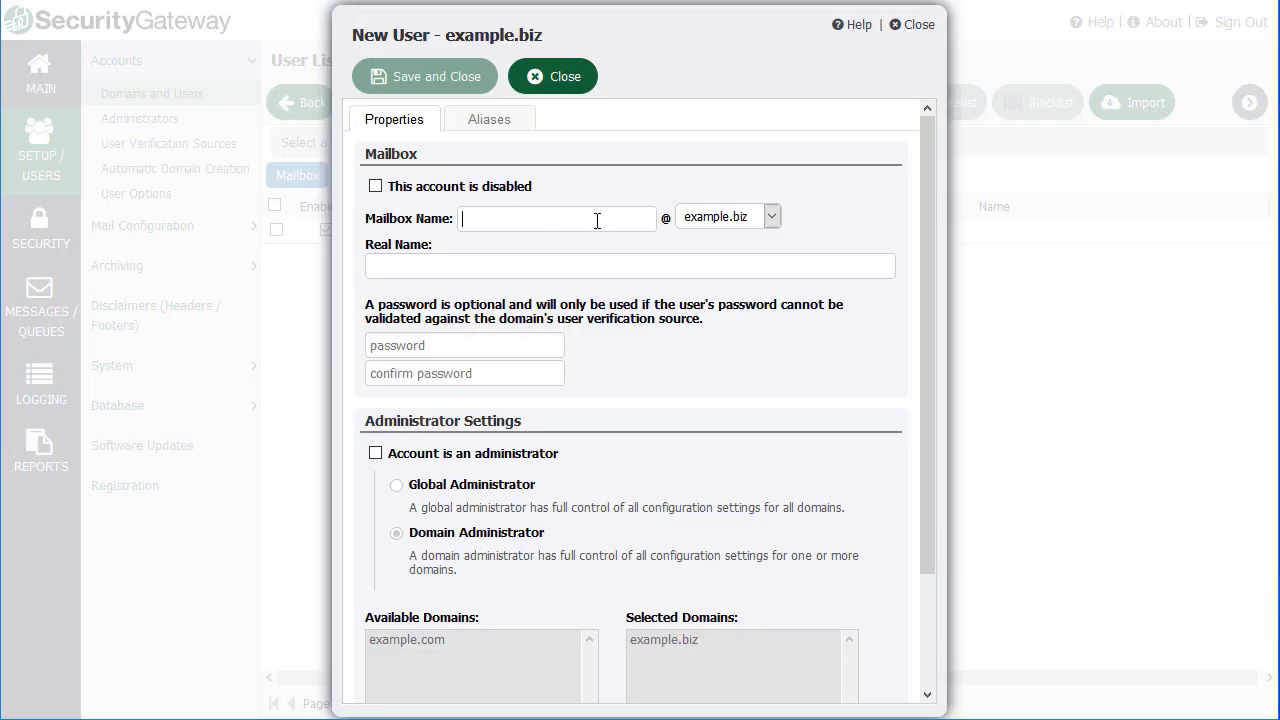
type("user02")
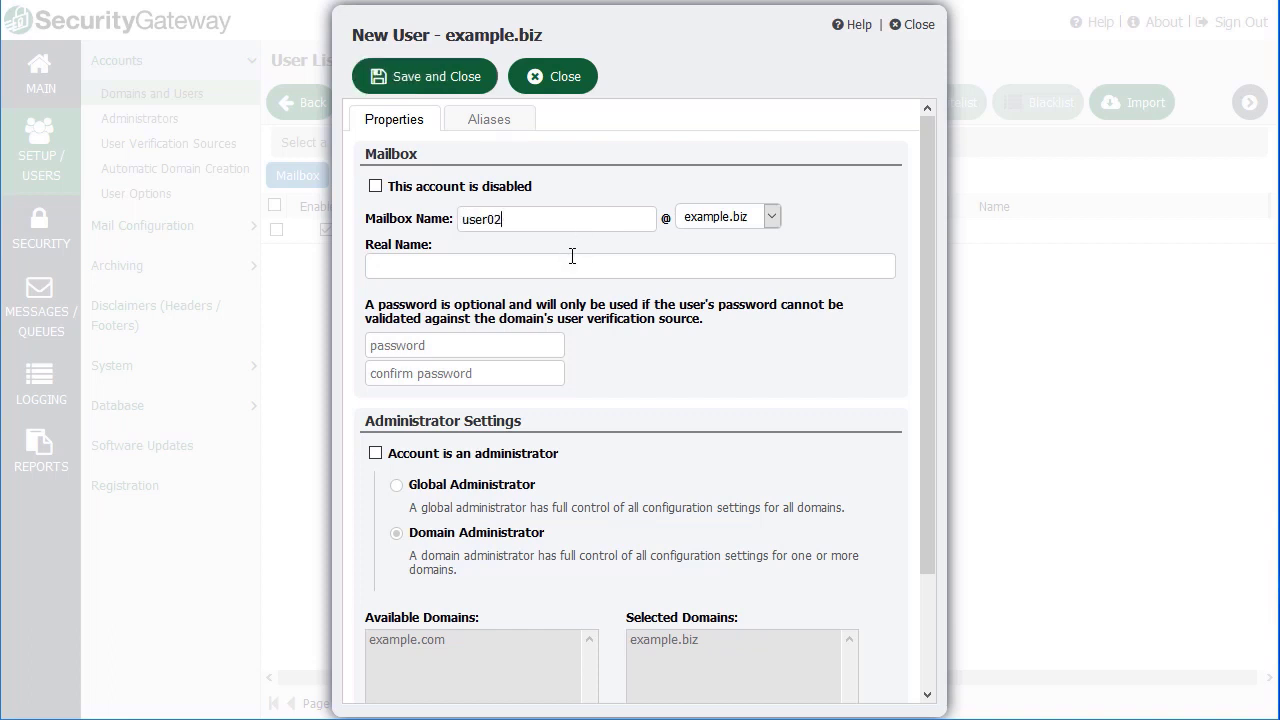
left_click(575, 257)
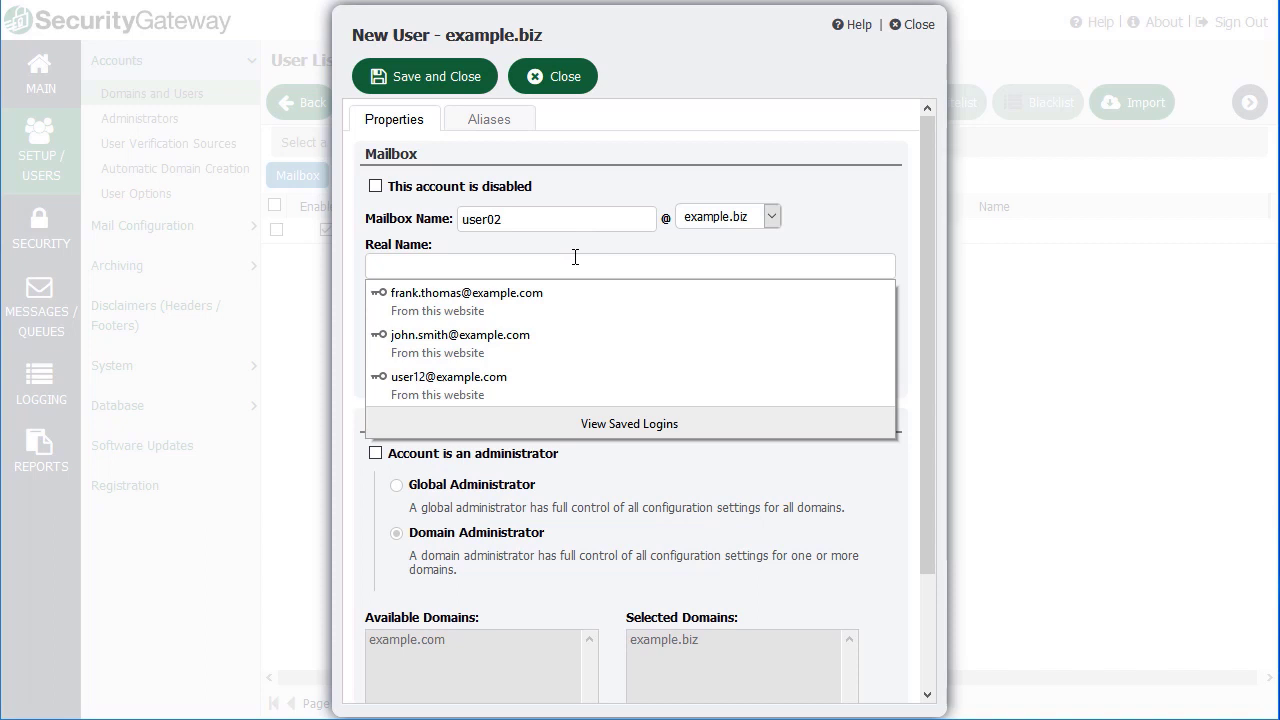
type("User")
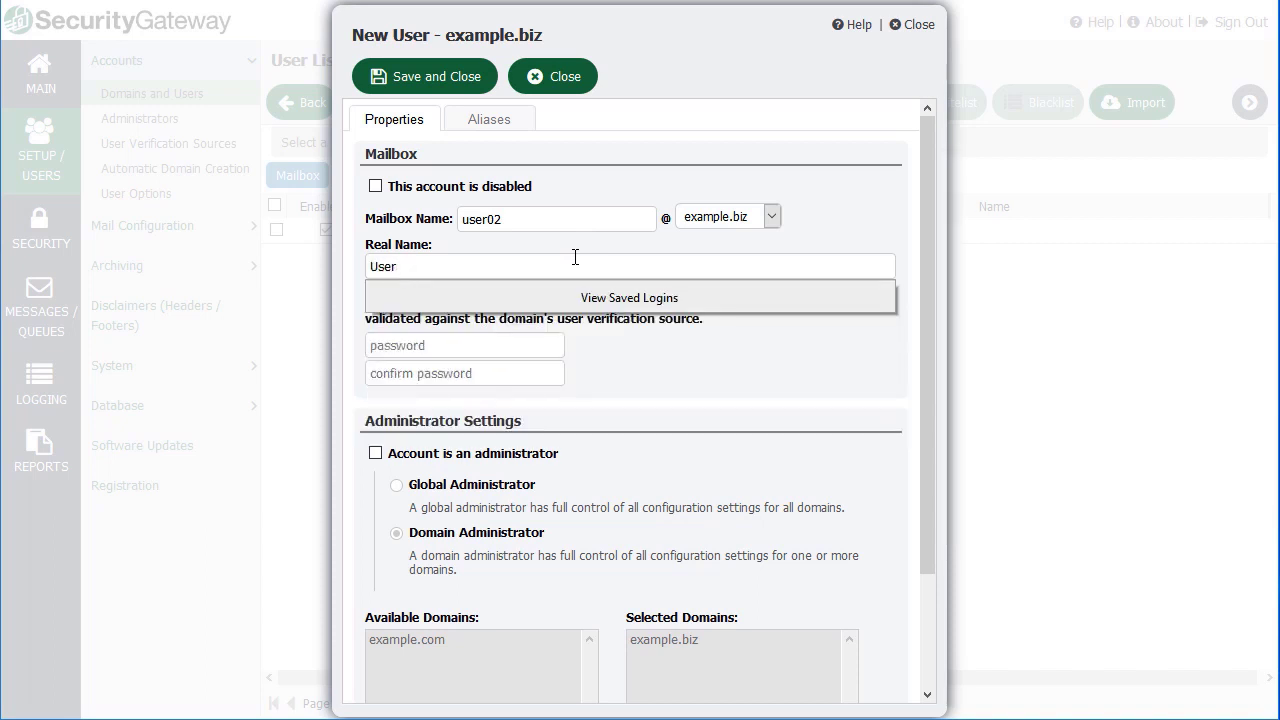
type("Two")
key("Escape")
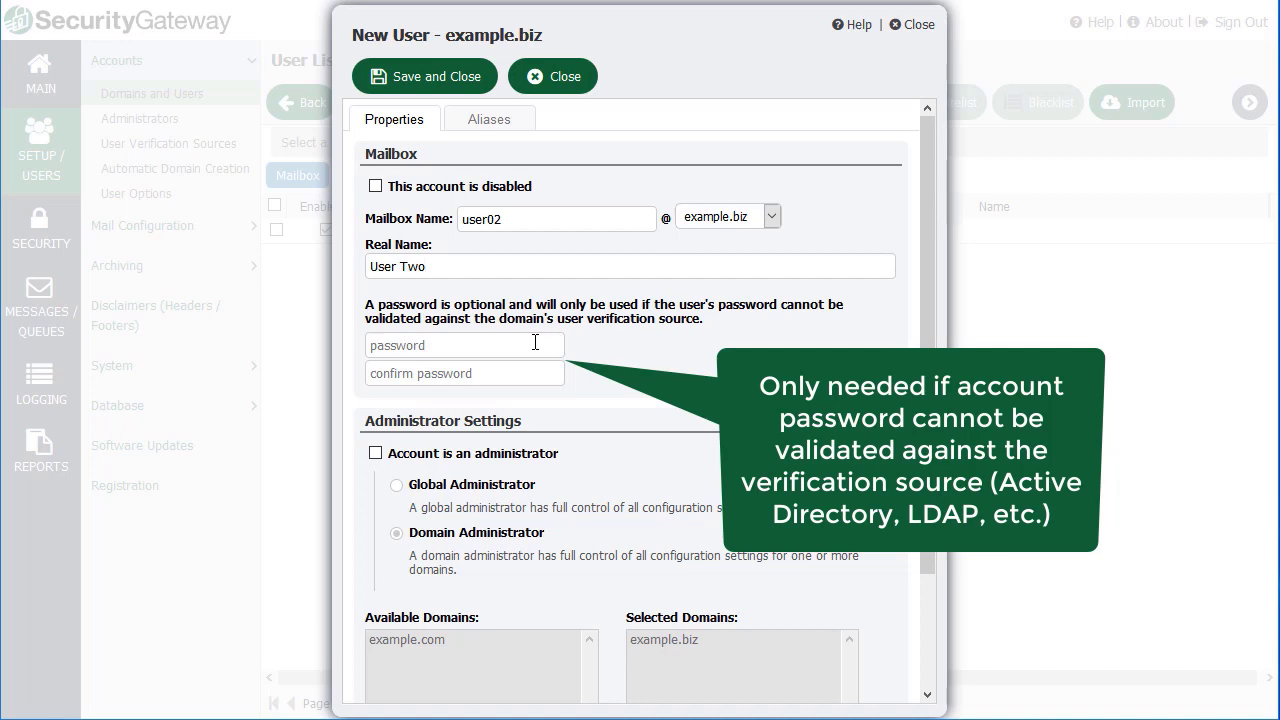
- Make the new user02 account a domain administrator and add example.com to its selected domains
scroll(535, 342, "down", 1)
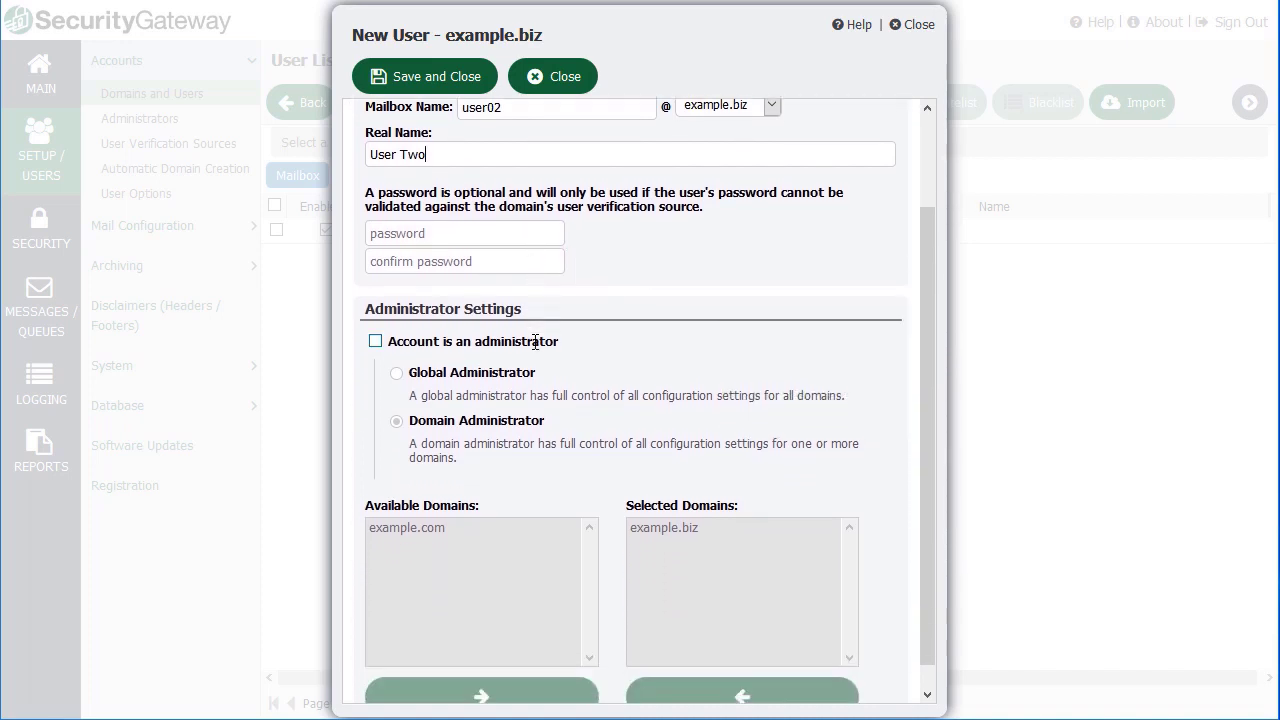
left_click(377, 344)
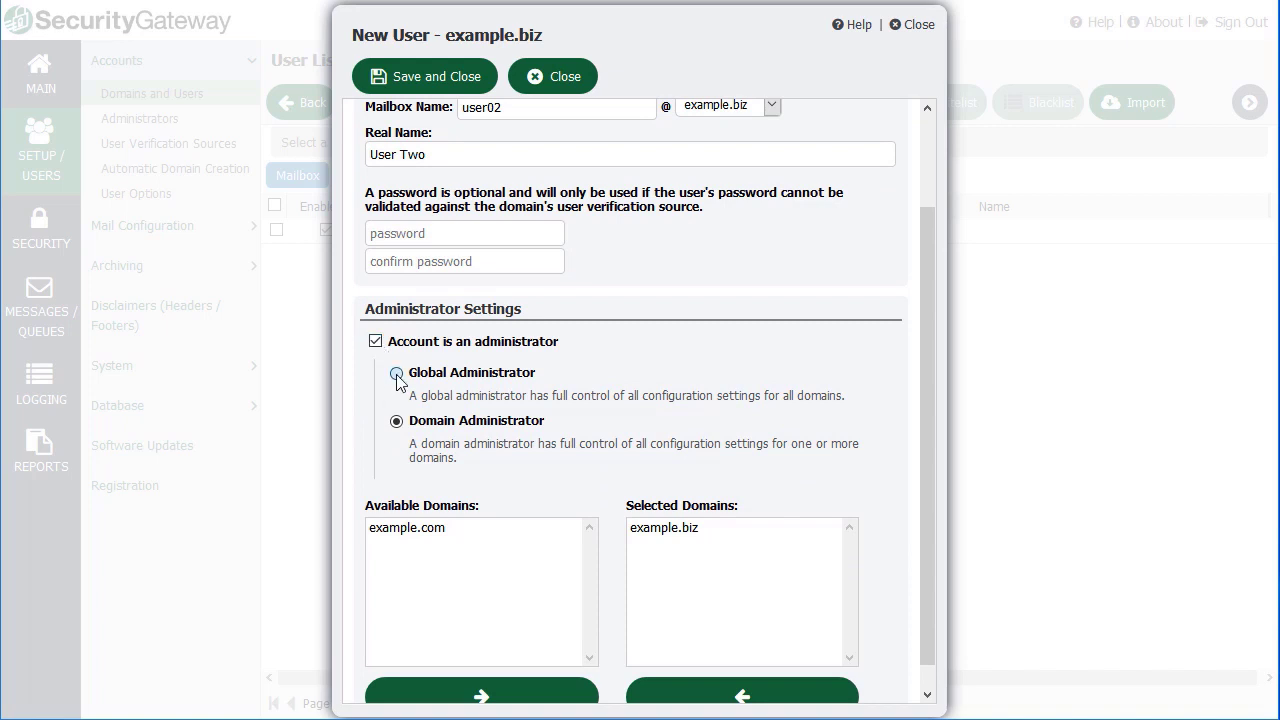
left_click(396, 373)
left_click(397, 422)
scroll(398, 424, "down", 1)
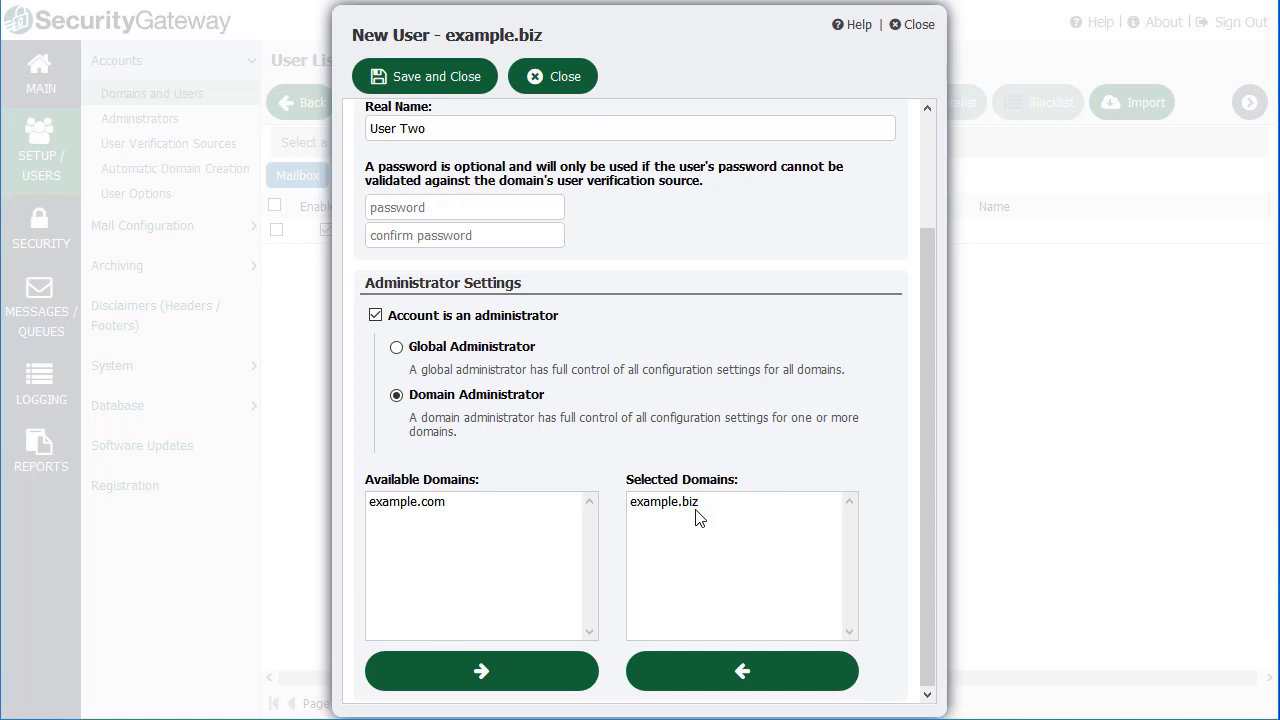
left_click(410, 505)
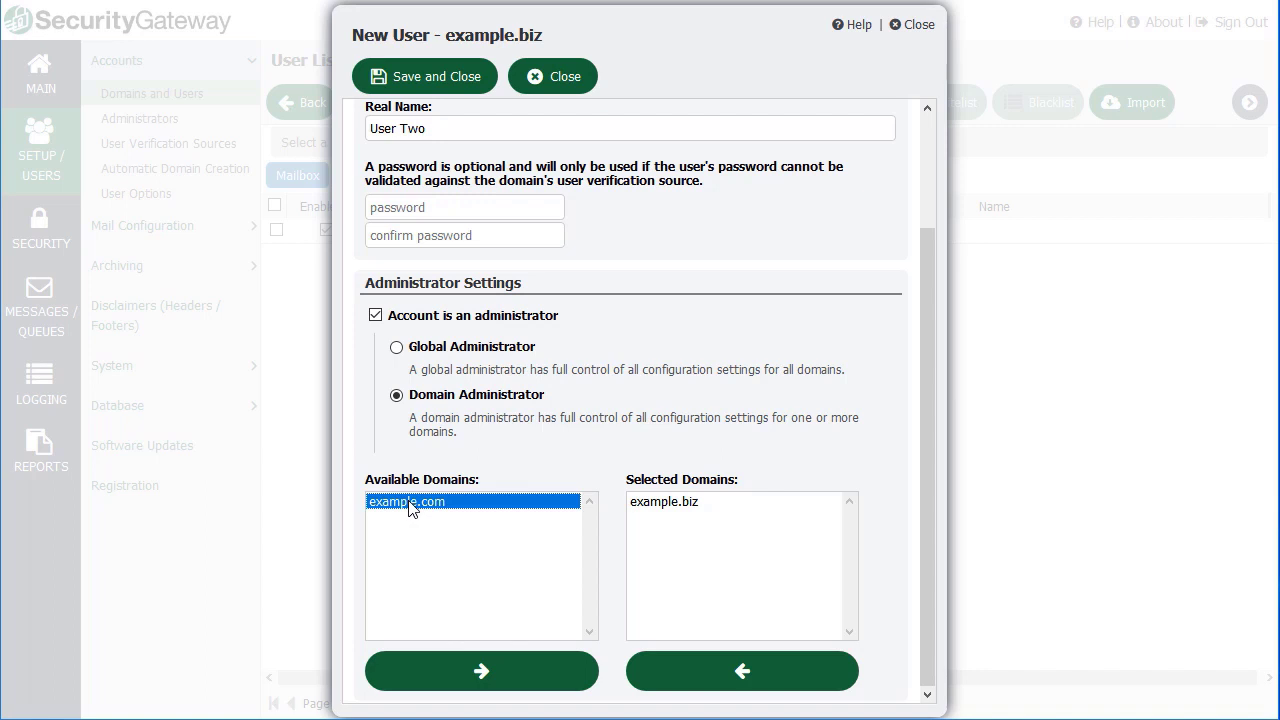
left_click(484, 676)
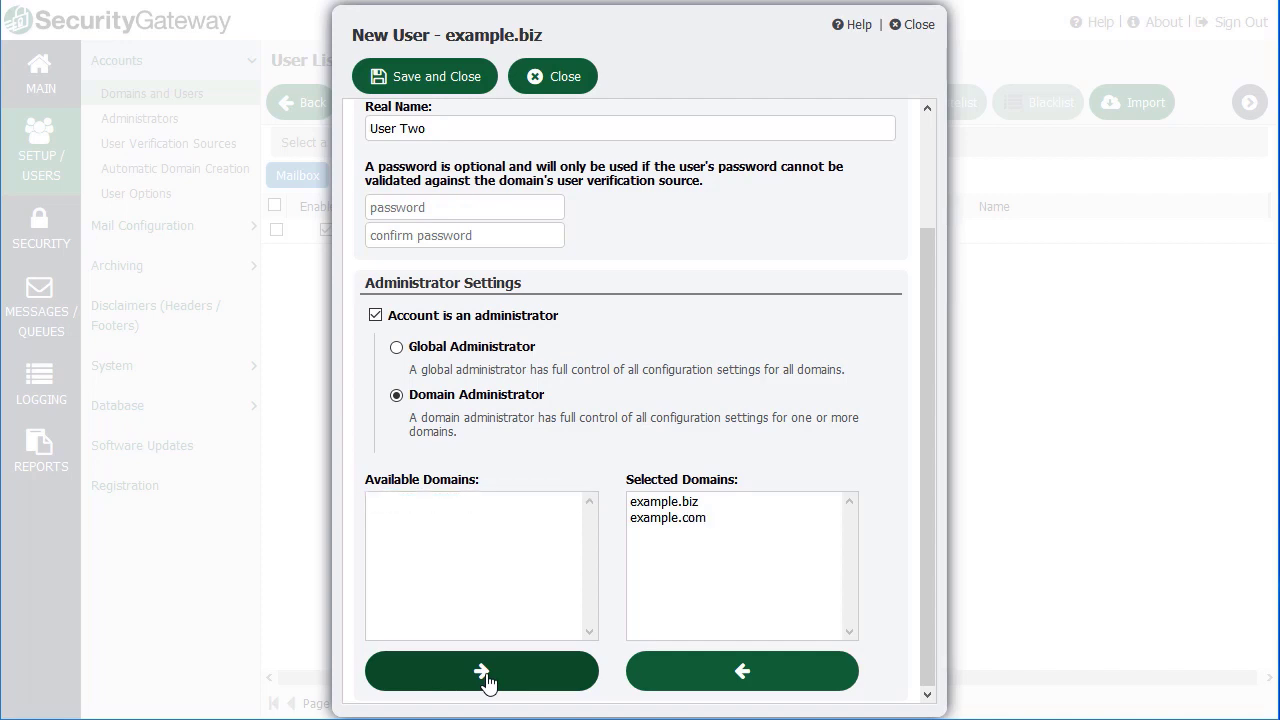
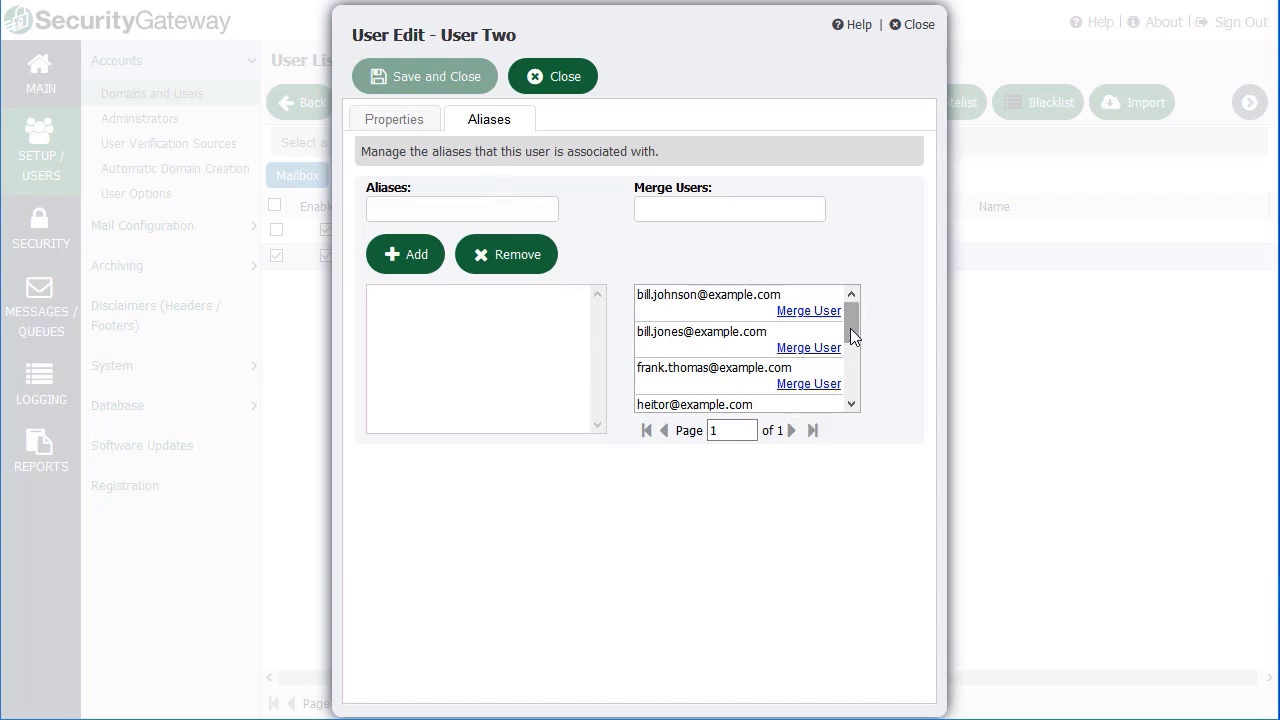
- Merge the user12 account from example.com into User Two, add the alias aliastest, and save the user
left_click_drag(850, 328, 850, 377)
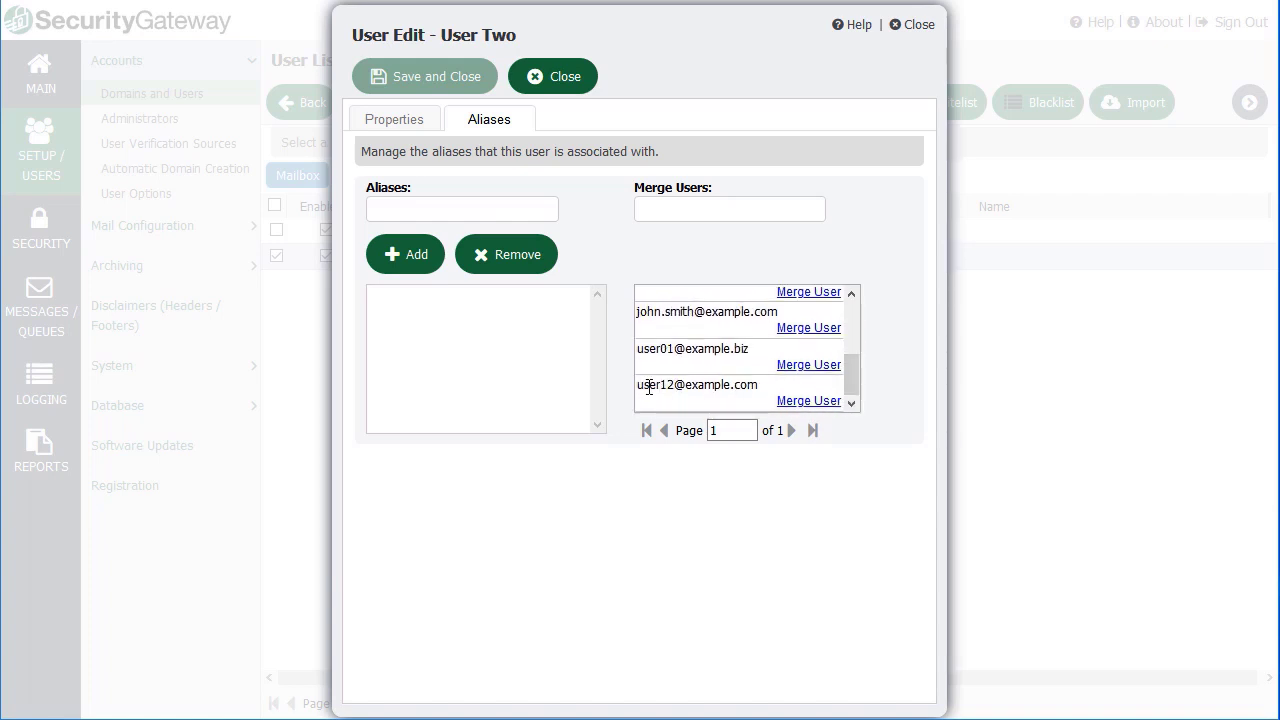
left_click(811, 403)
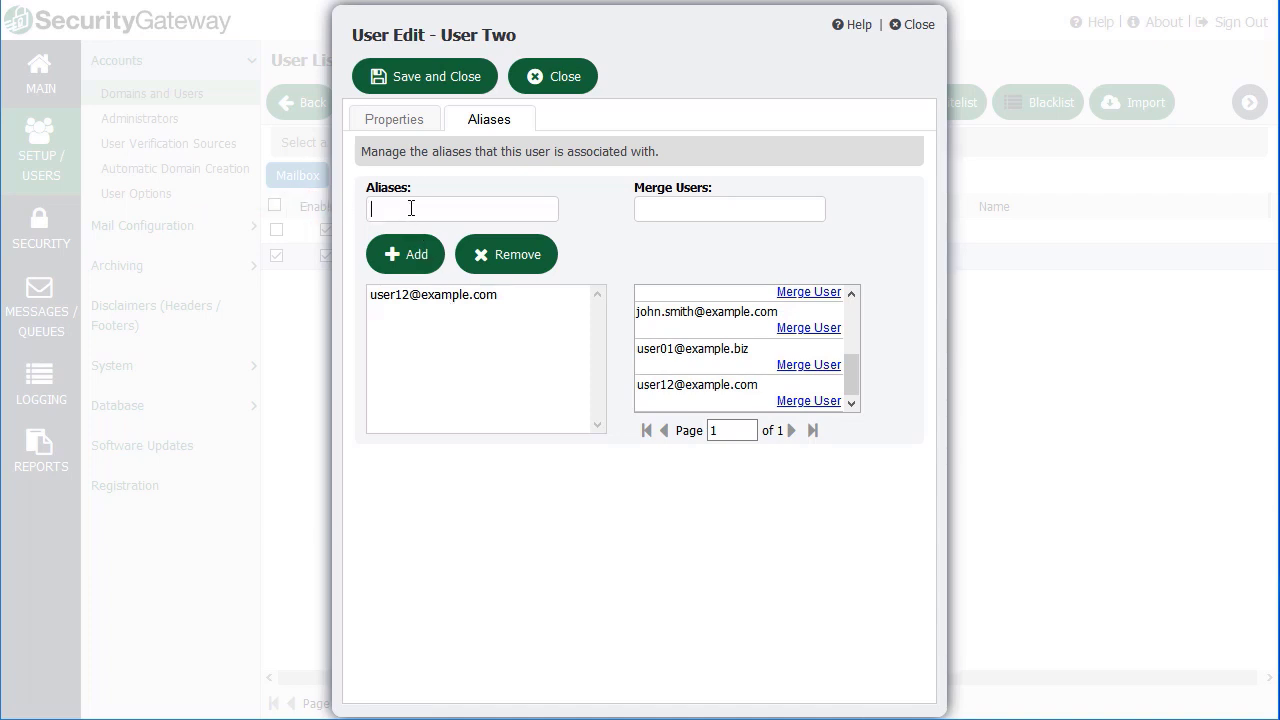
type("aliastest")
left_click(412, 256)
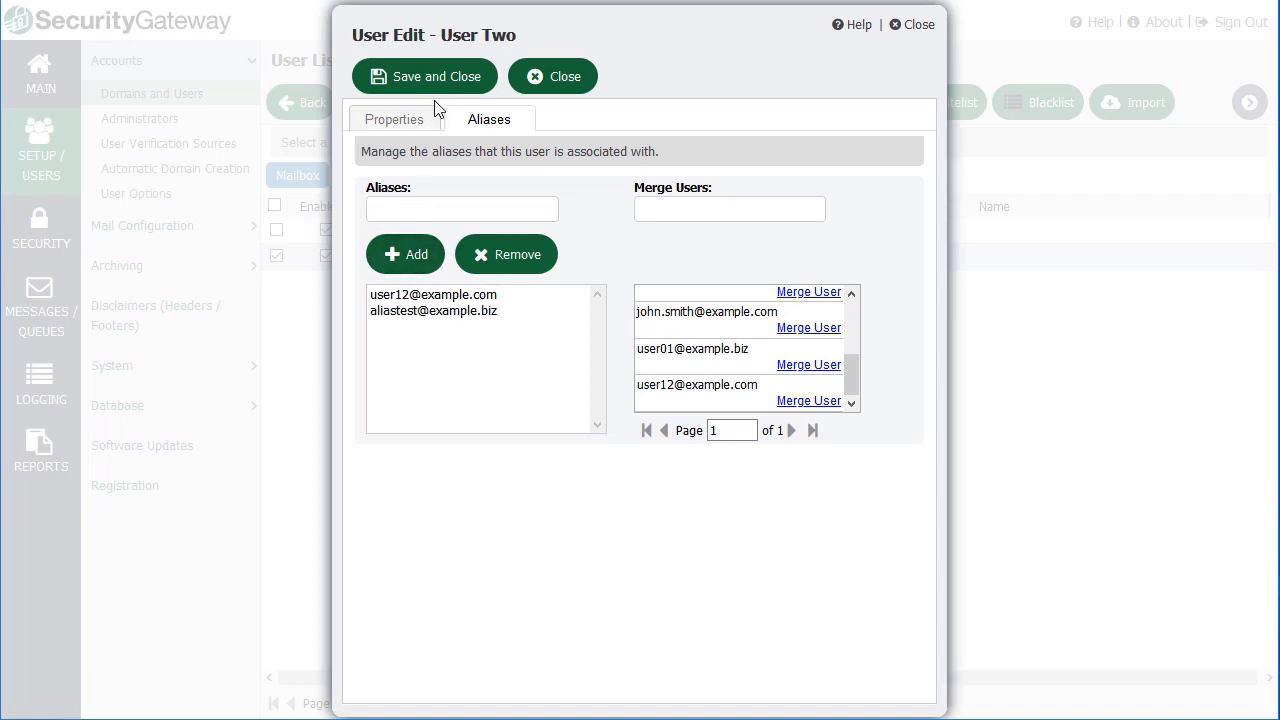
left_click(437, 80)
- Open the account settings of user01 and allow the account to specify its own quarantine settings
left_click(438, 228)
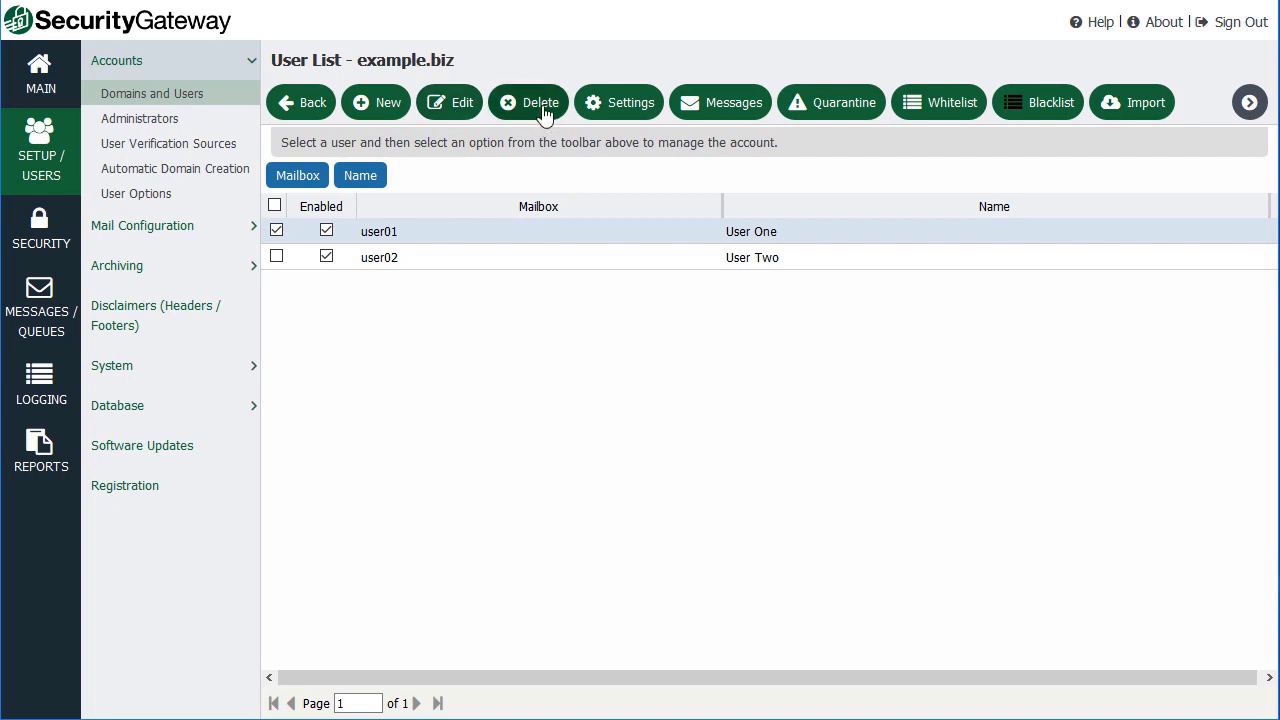
left_click(631, 104)
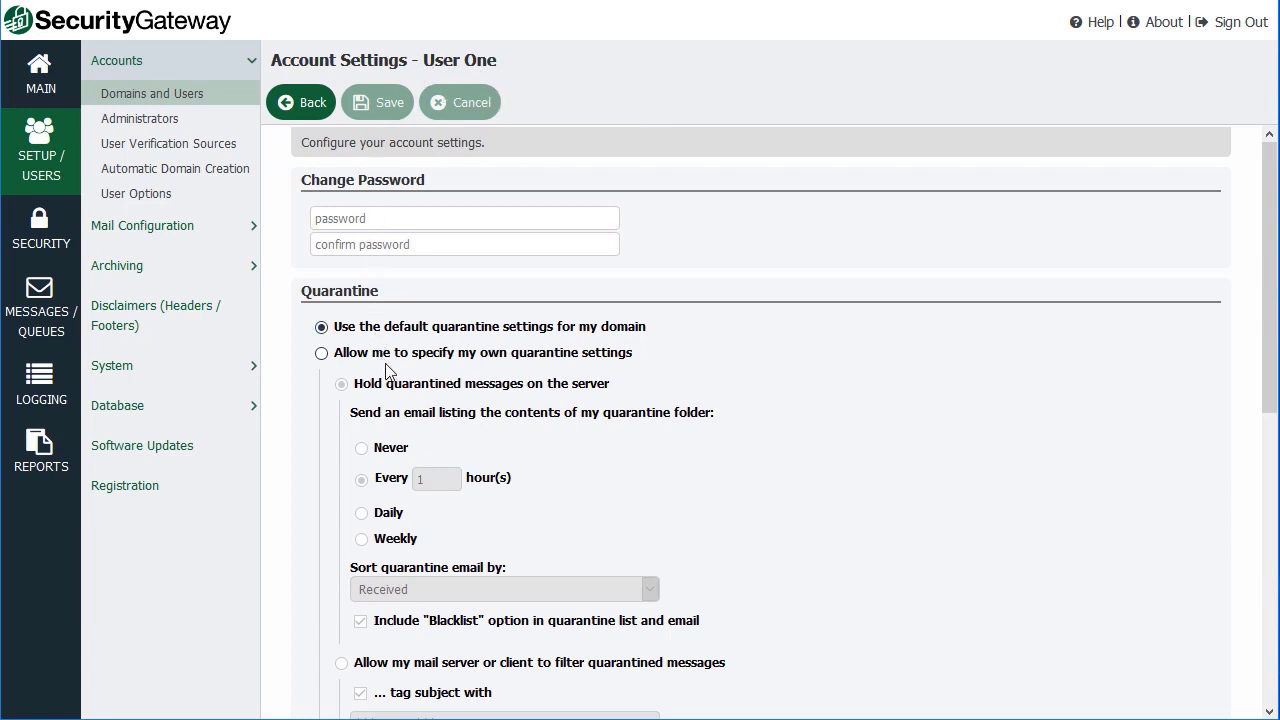
scroll(390, 375, "down", 1)
scroll(390, 375, "down", 1)
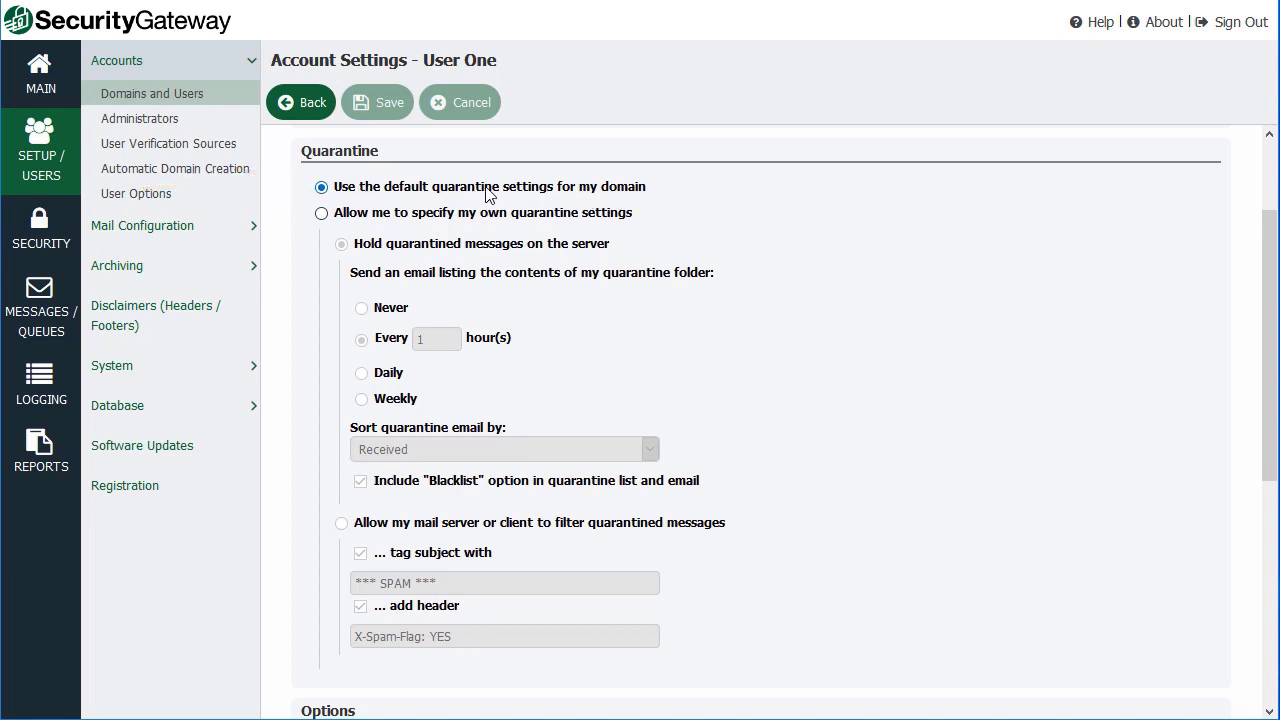
left_click(322, 214)
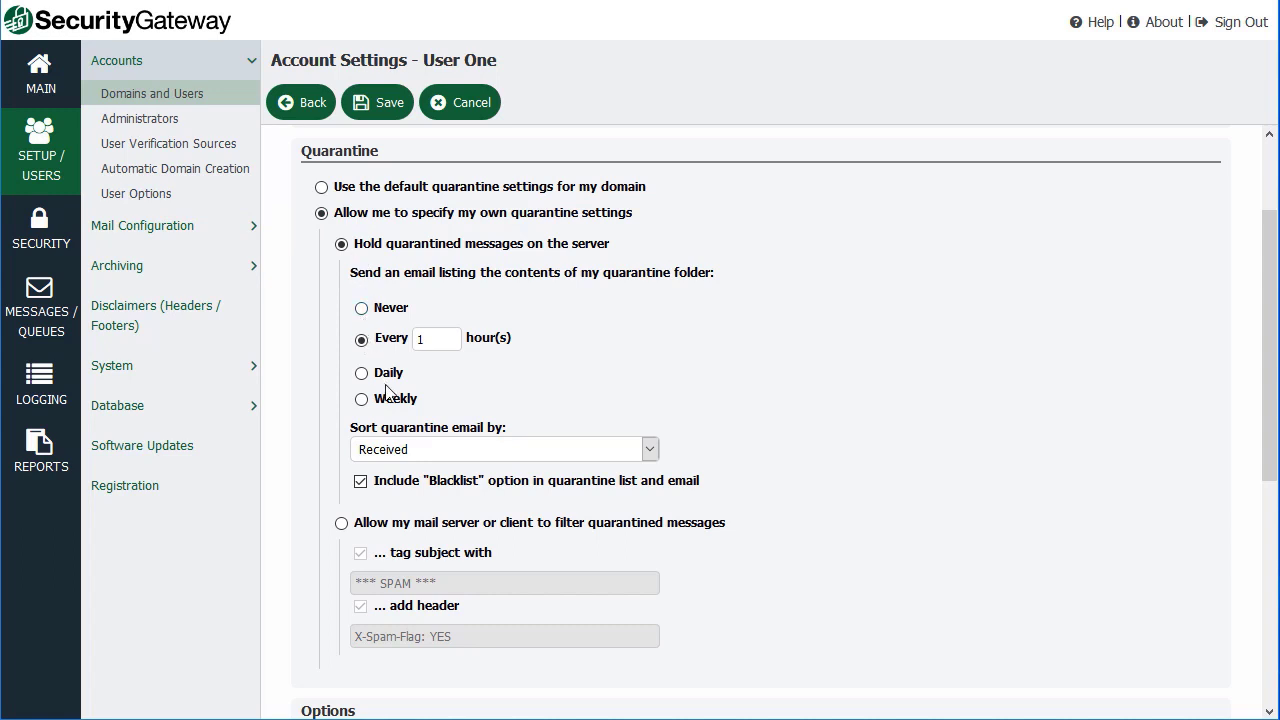
- Review user01's quarantine report choices, account options and the available modes for displaying statistics graphs
scroll(383, 413, "down", 1)
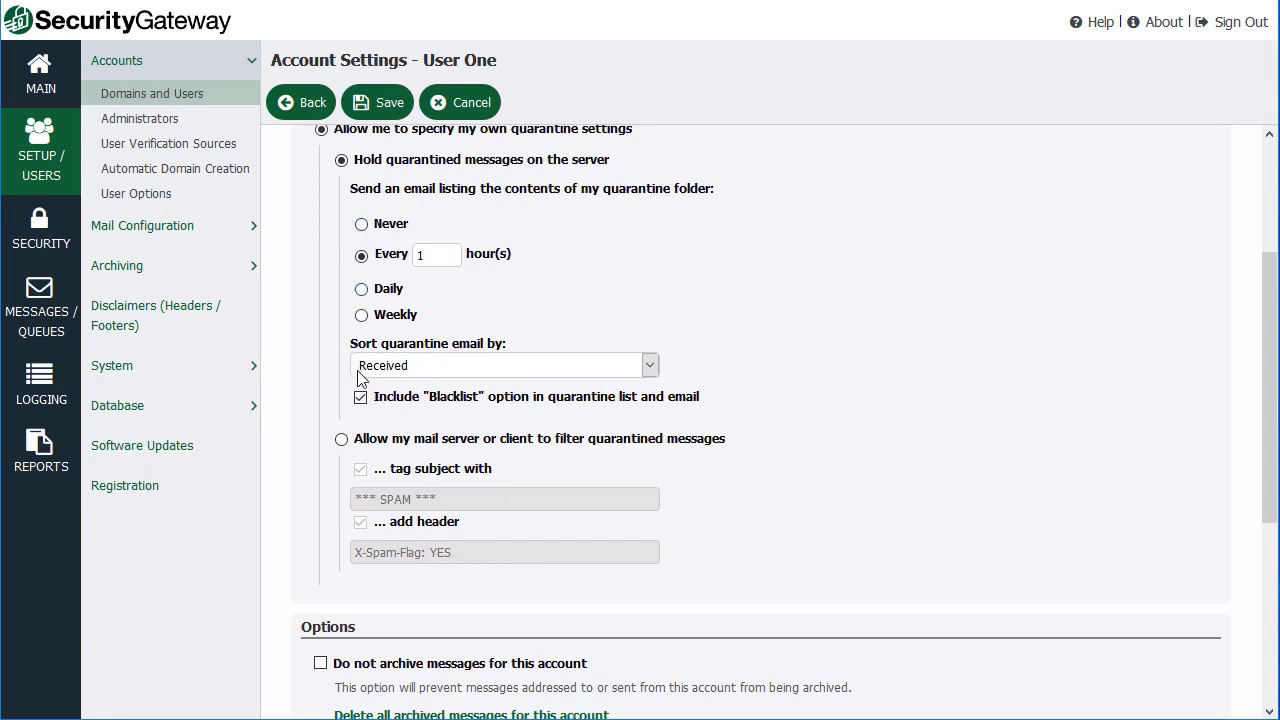
scroll(391, 340, "up", 1)
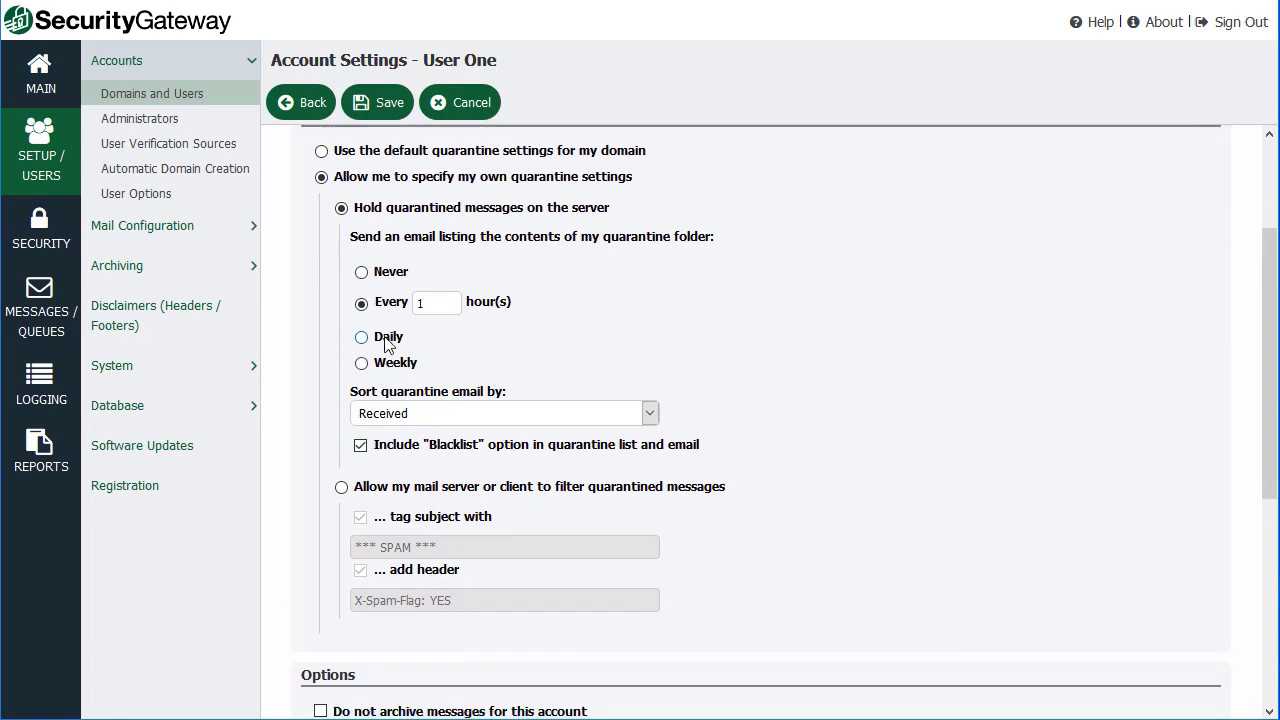
scroll(388, 346, "down", 4)
scroll(388, 346, "down", 1)
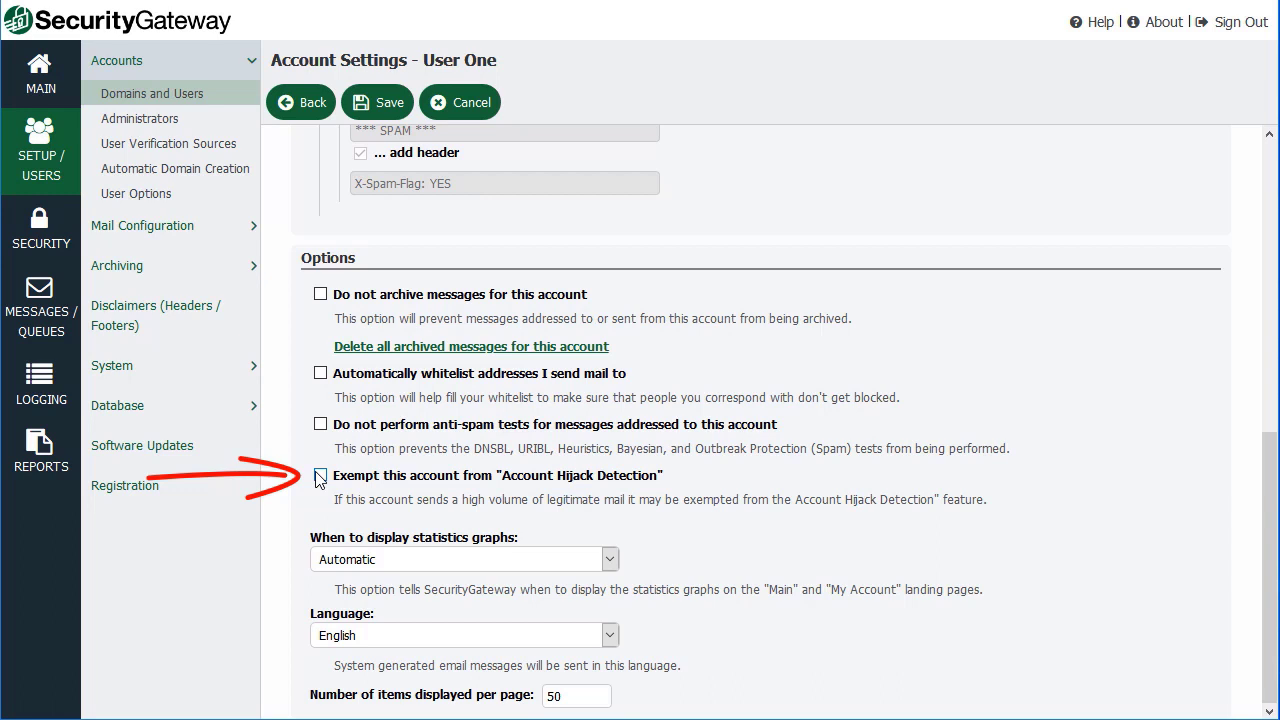
left_click(609, 560)
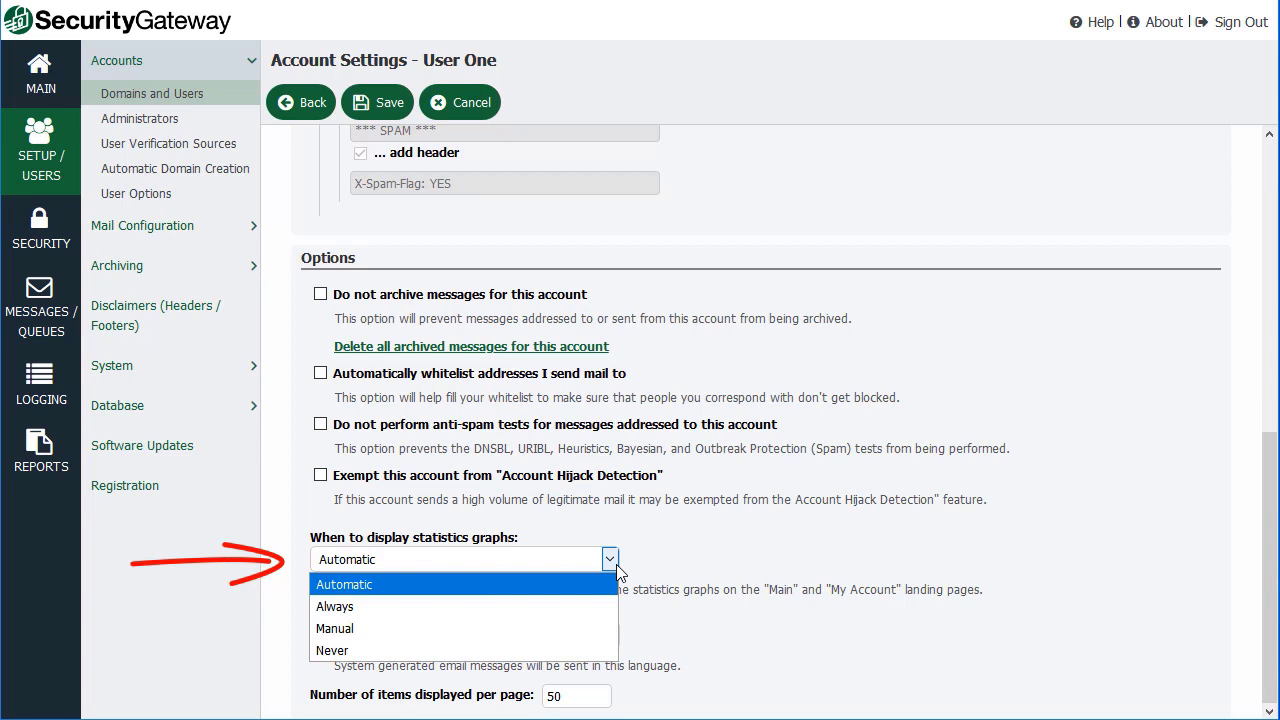
left_click(617, 566)
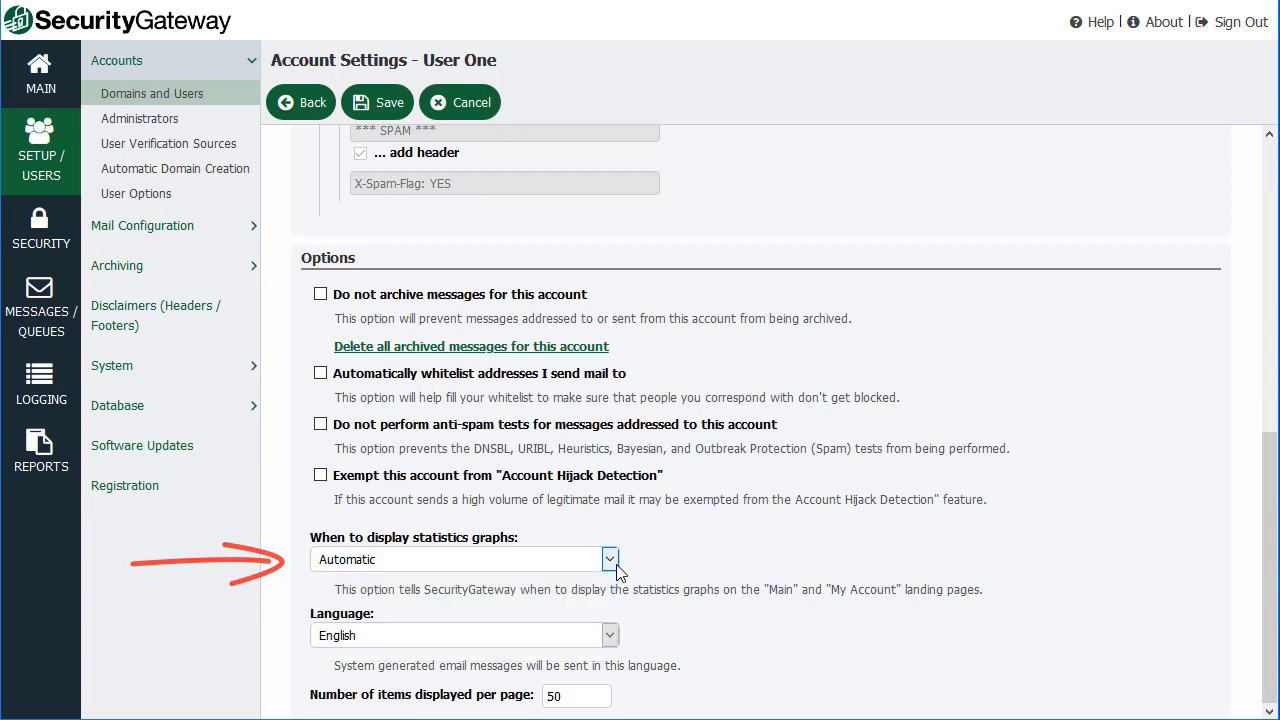
- Check user01's language and items-per-page settings, then leave the account settings without saving
left_click(611, 636)
left_click(613, 636)
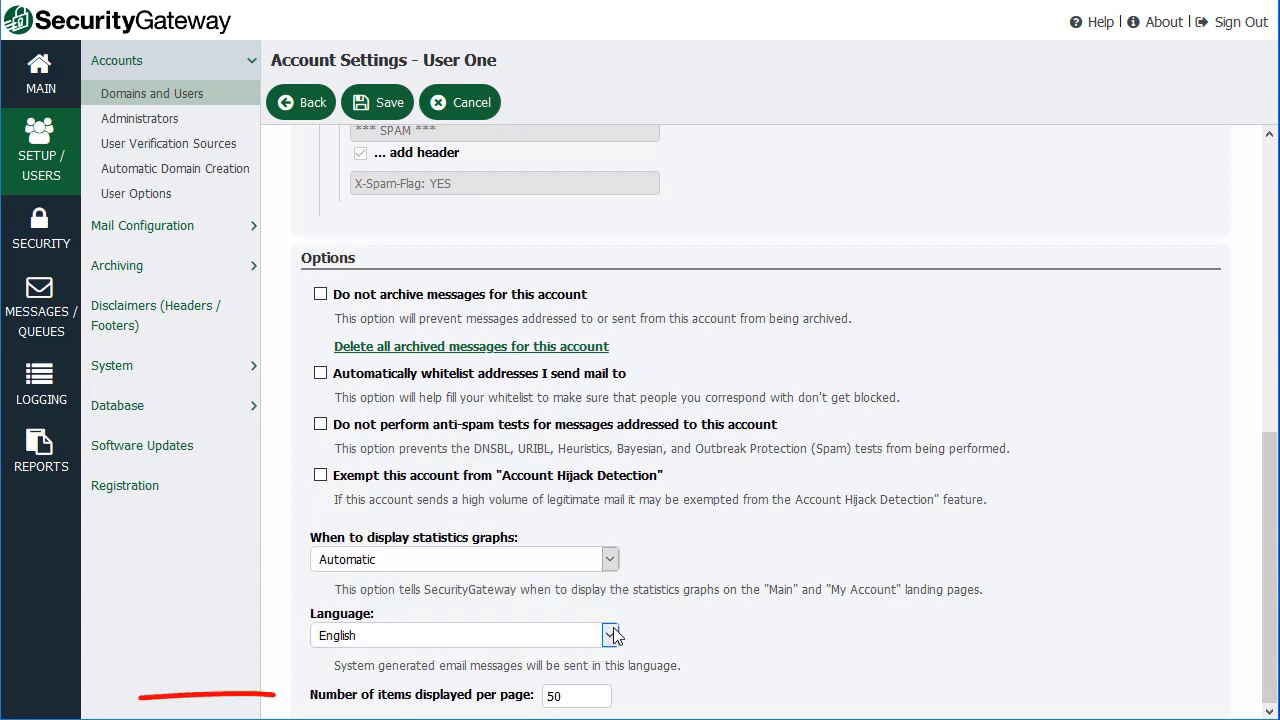
double_click(574, 697)
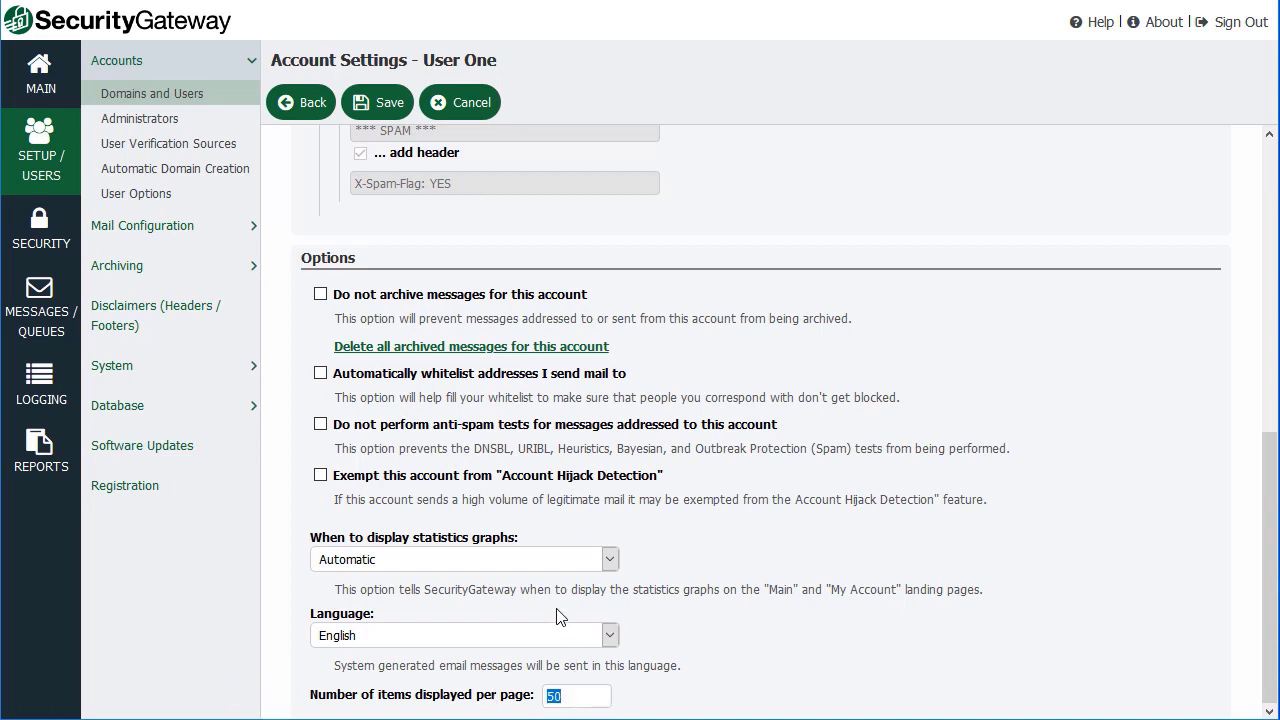
left_click(296, 112)
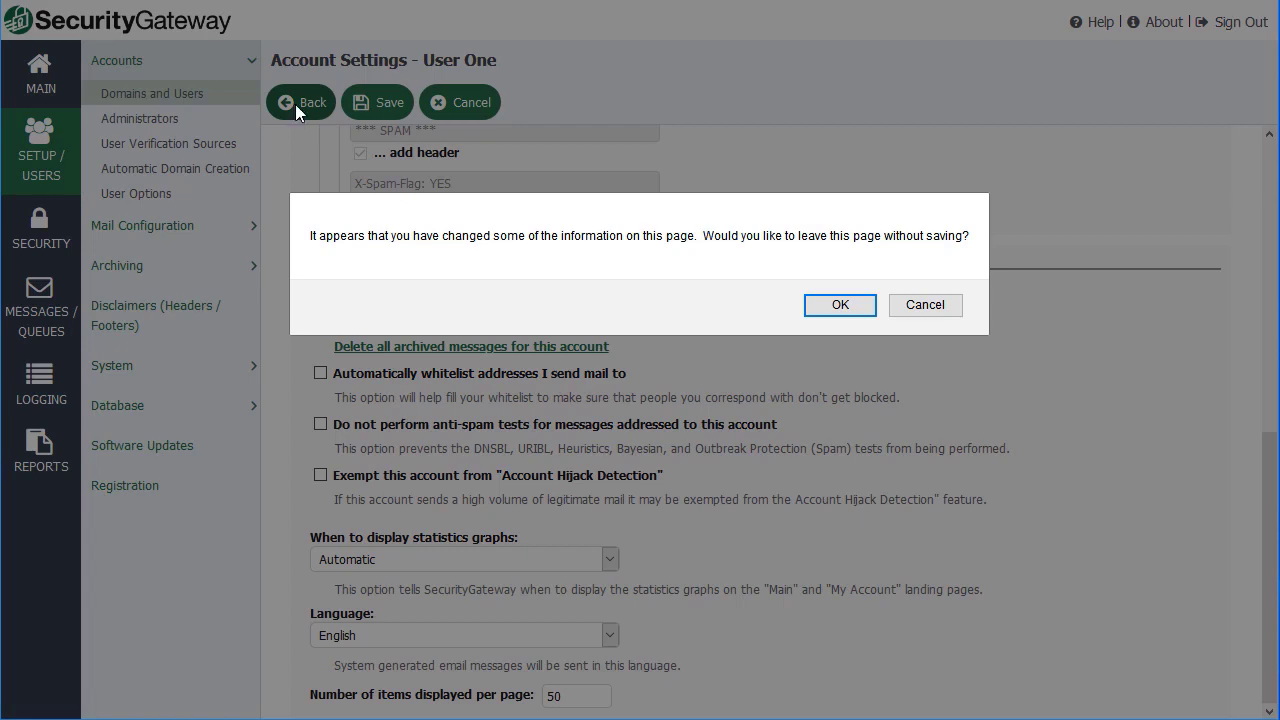
left_click(838, 308)
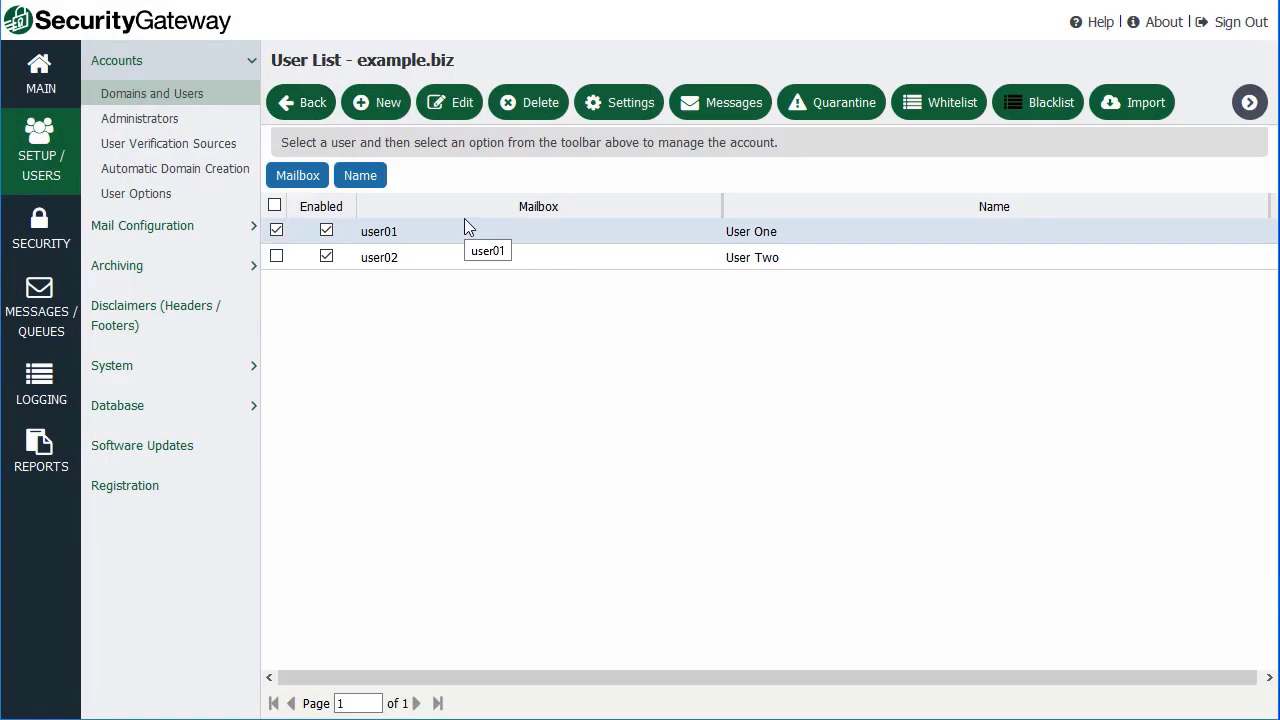
- View user01's message log, then return to the example.biz user list and look at its additional import and export commands
left_click(722, 108)
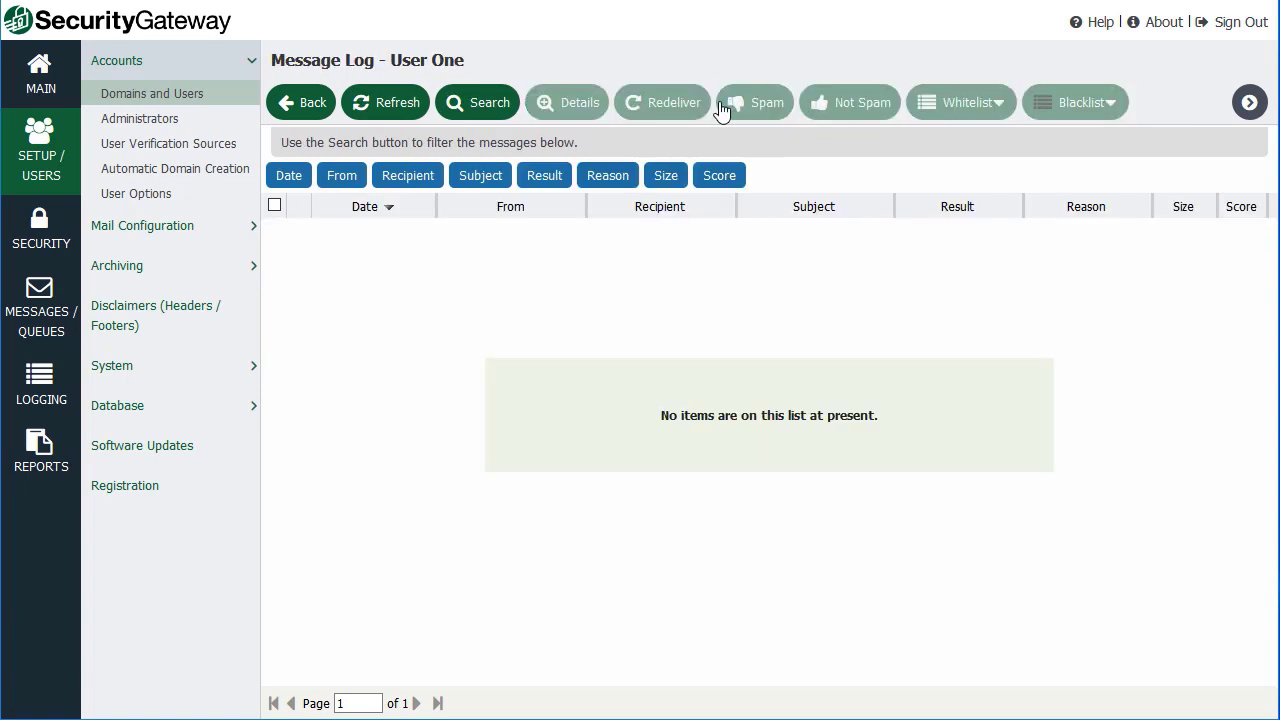
left_click(303, 103)
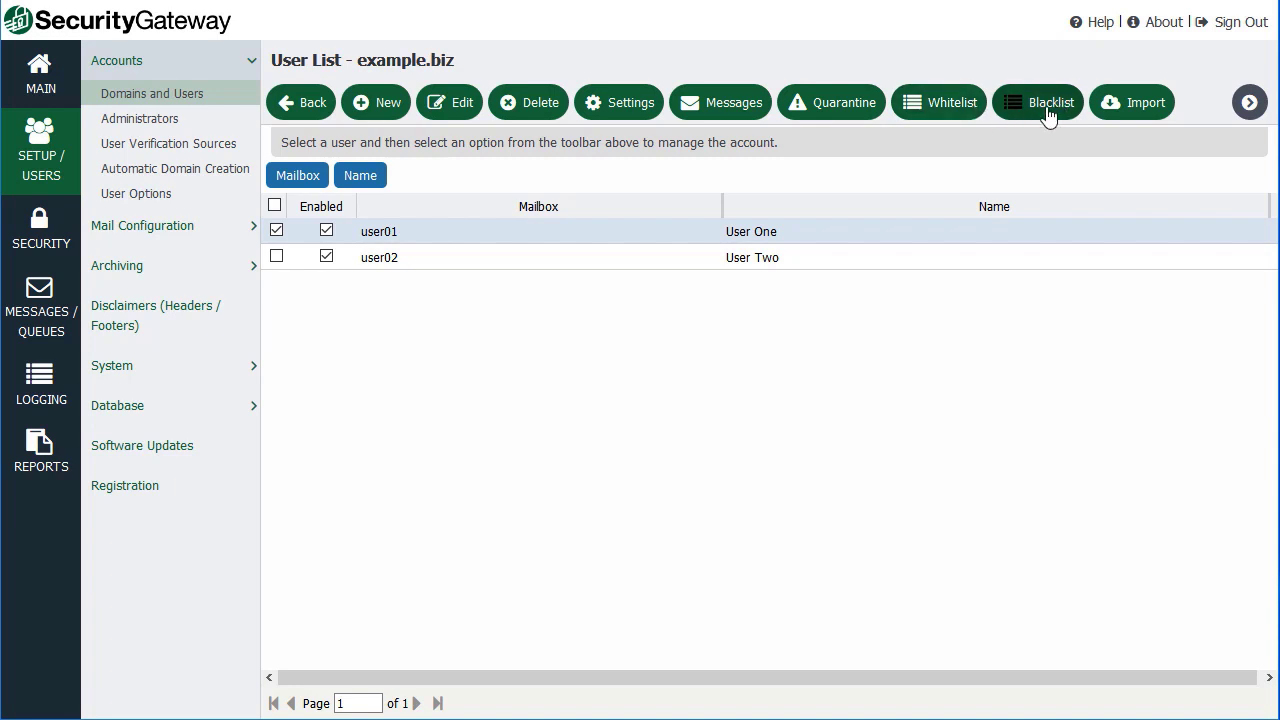
left_click(1249, 102)
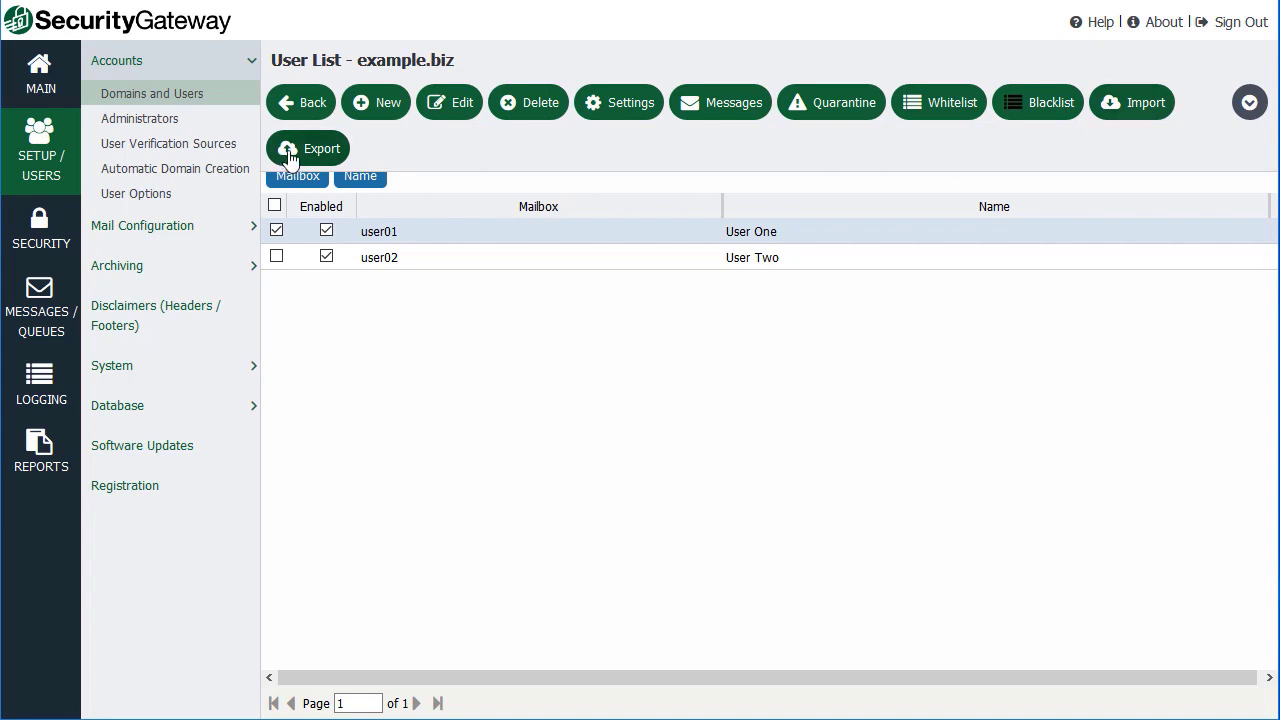
left_click(1144, 113)
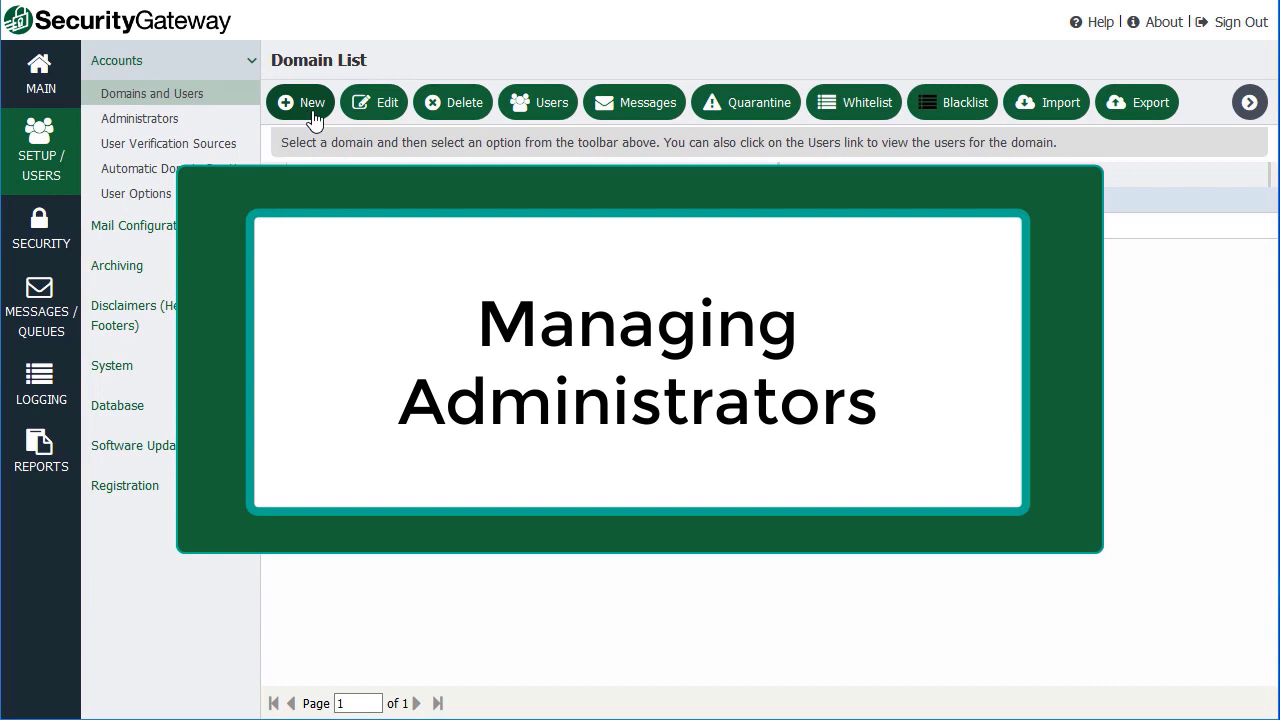
- Start a new local administrator, make it a domain administrator, and add example.biz to its selected domains
left_click(137, 119)
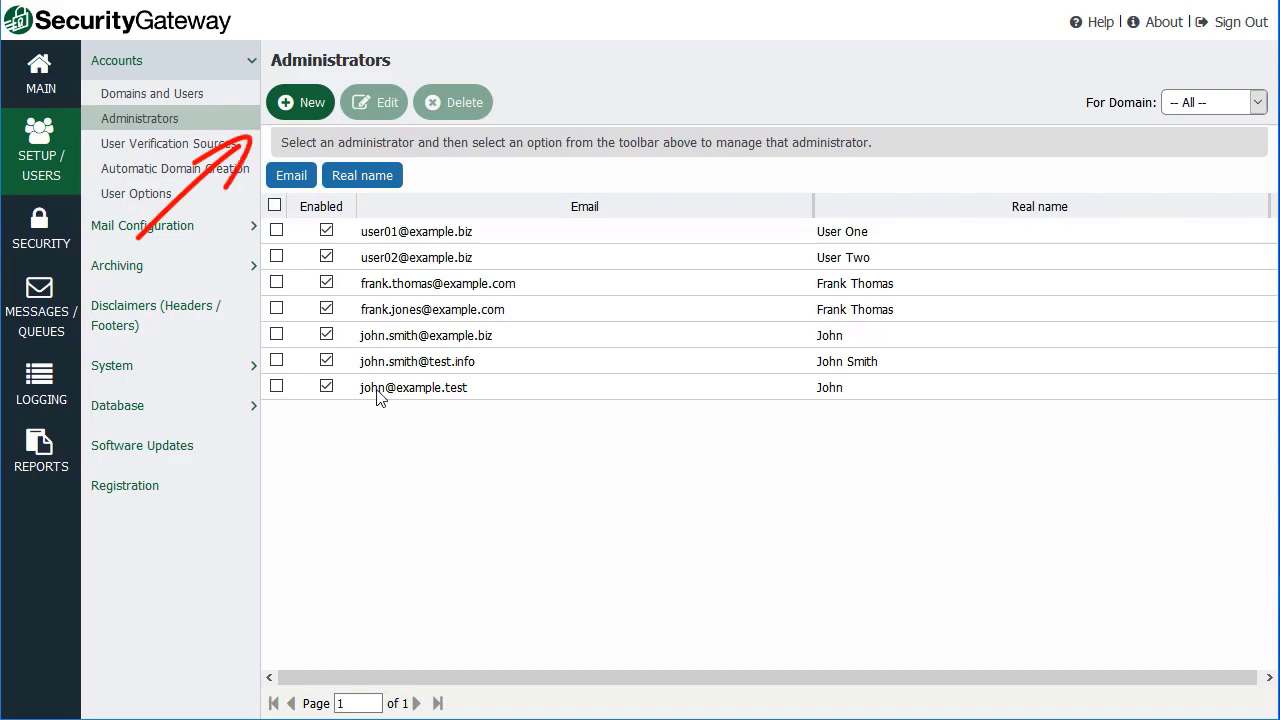
left_click(312, 114)
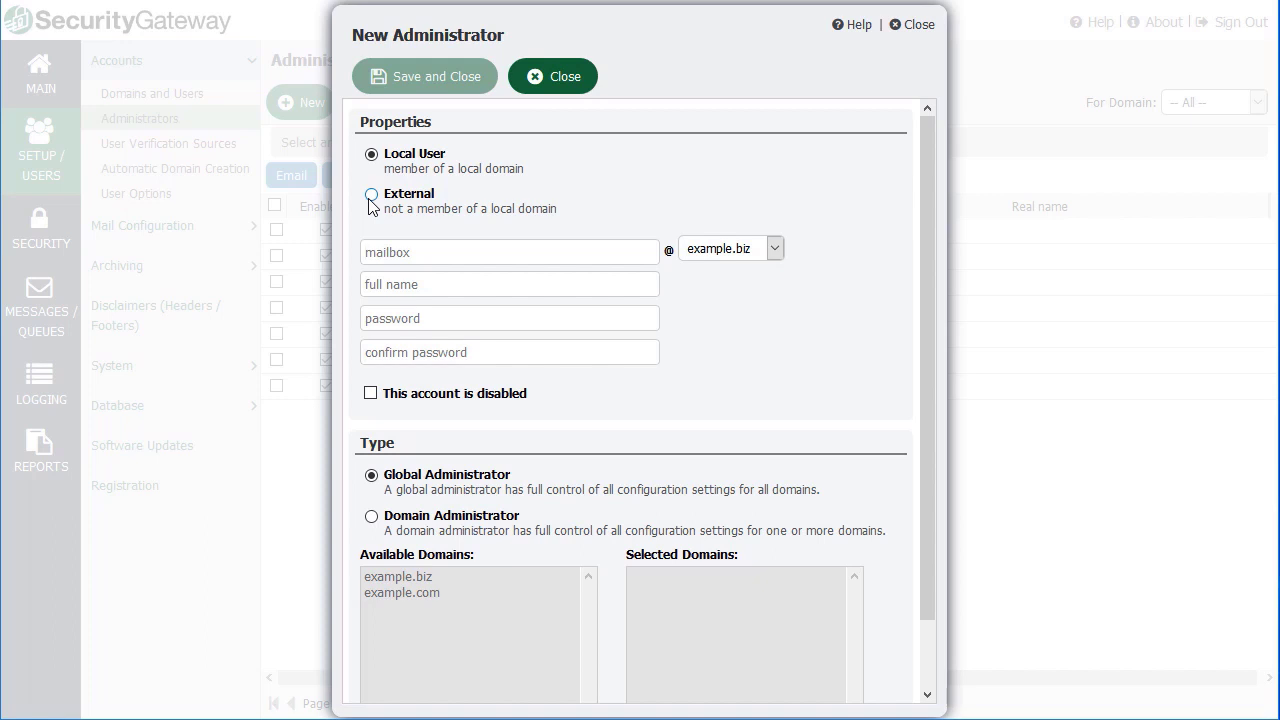
left_click(372, 251)
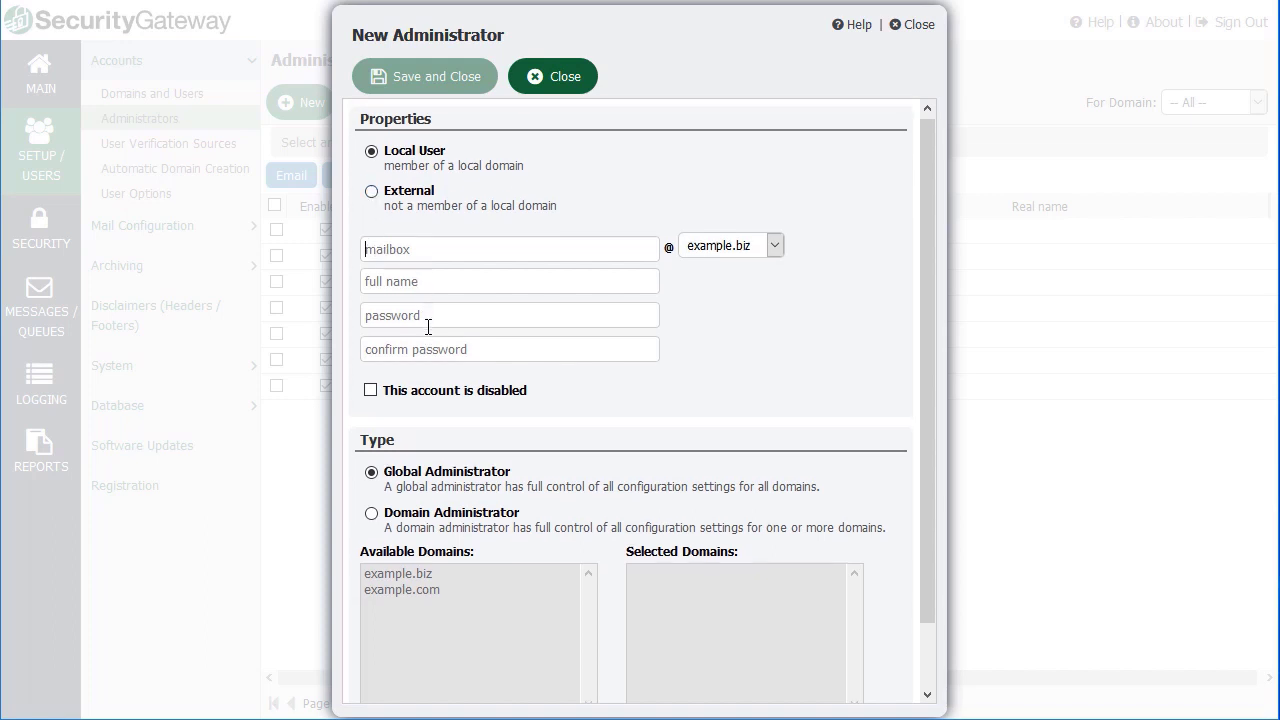
scroll(428, 328, "down", 2)
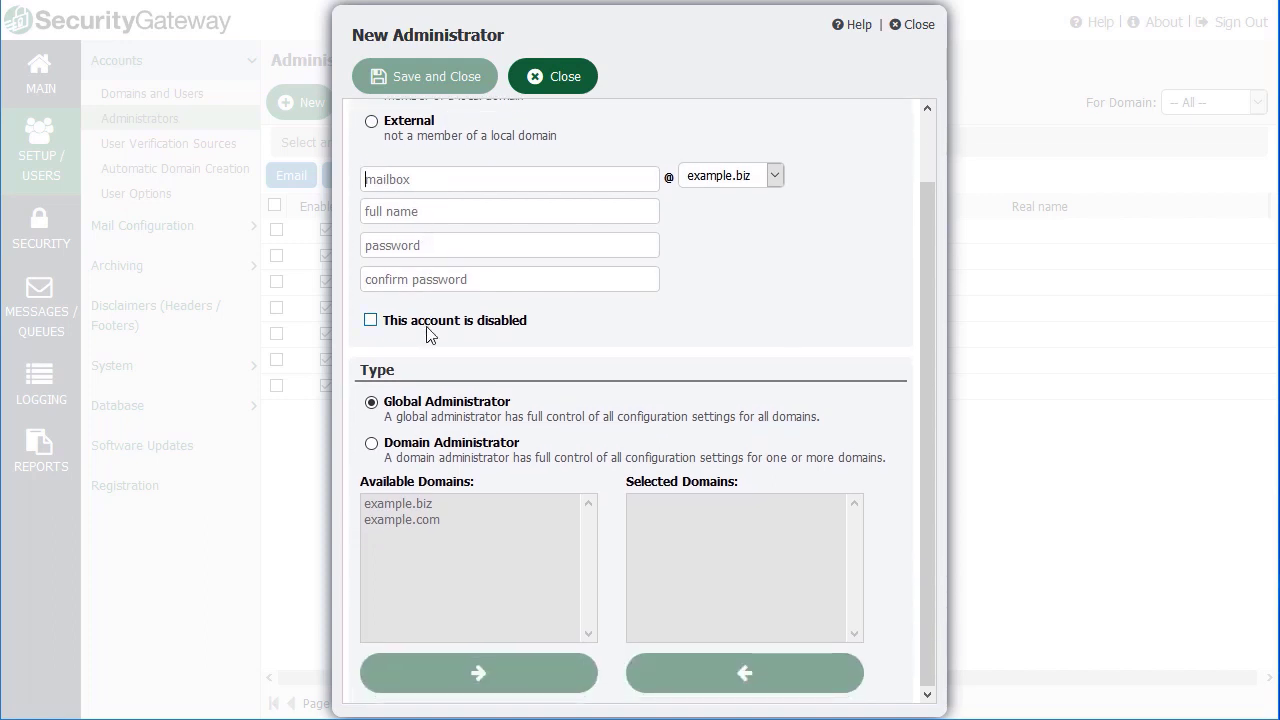
left_click(372, 443)
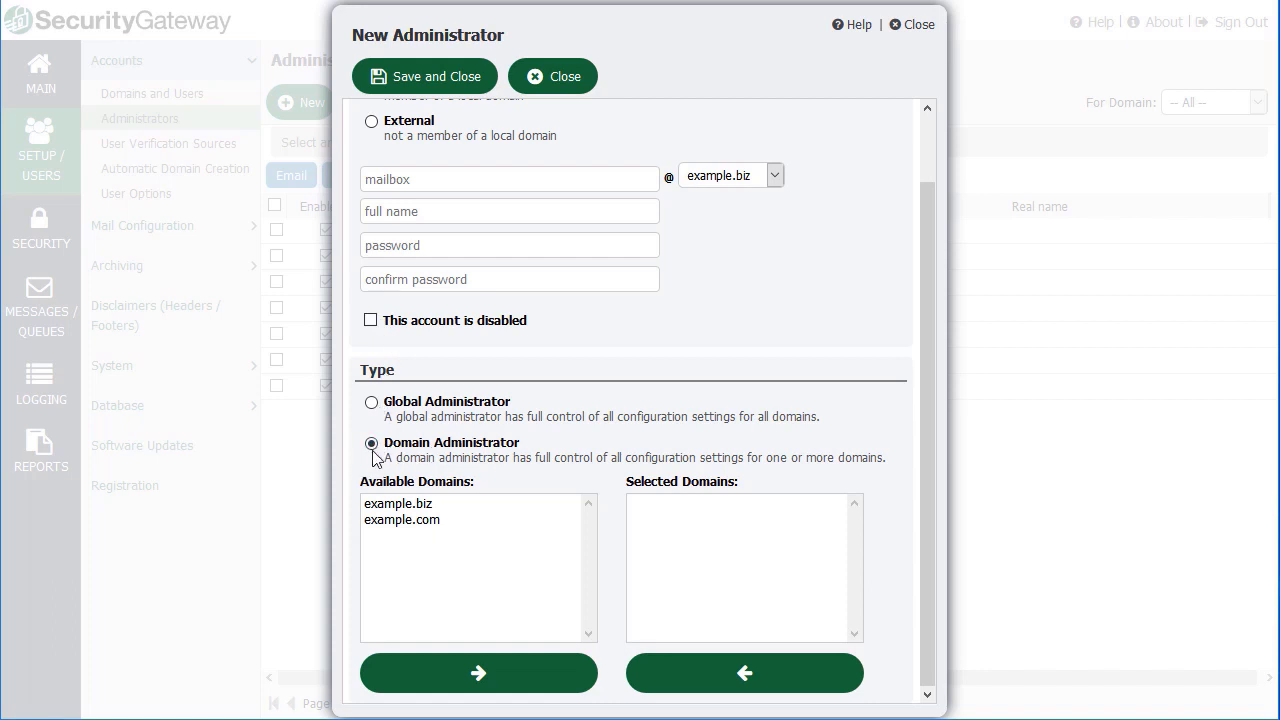
left_click(403, 506)
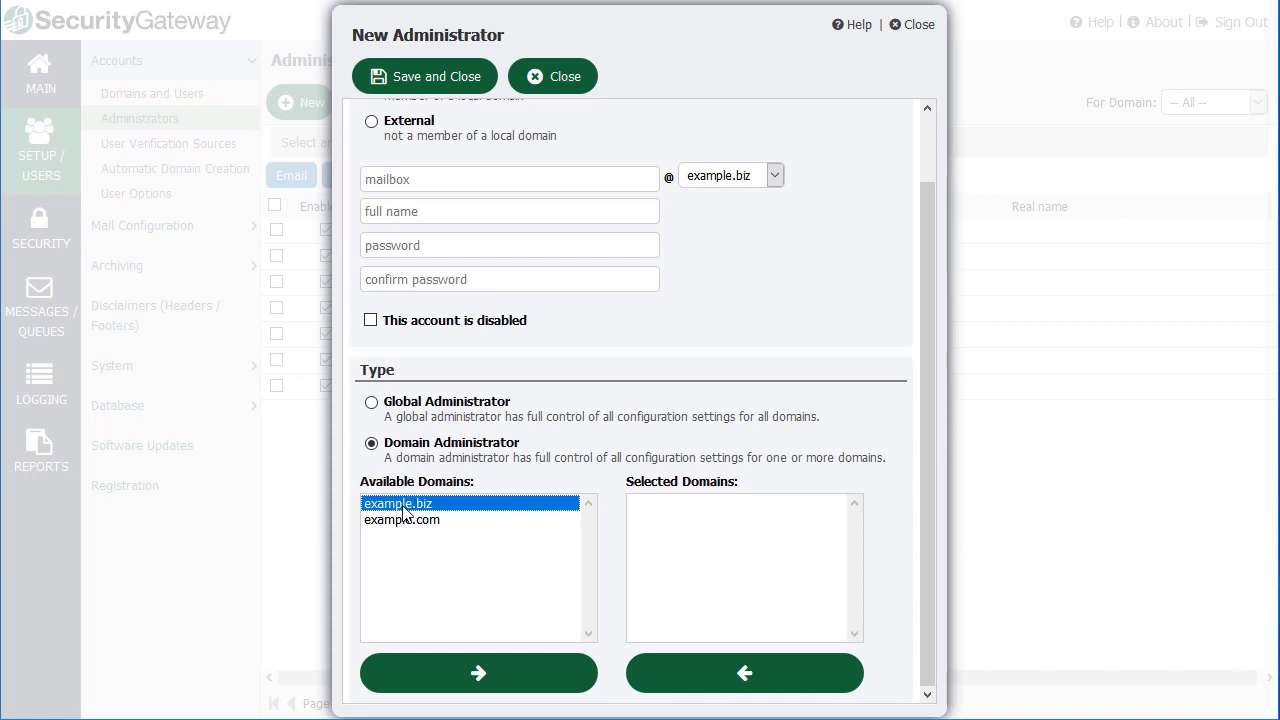
left_click(491, 682)
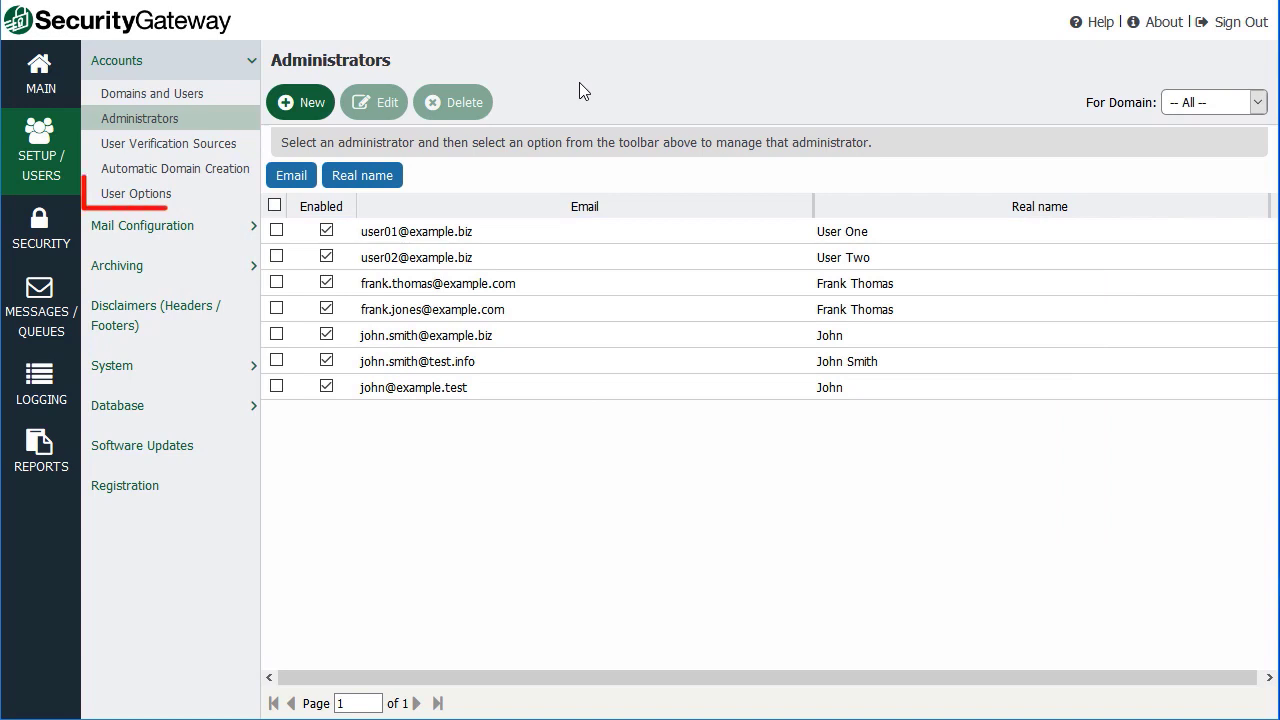
- Open the global user options and switch the "Lost Password" link on the login screen off and back on
left_click(127, 203)
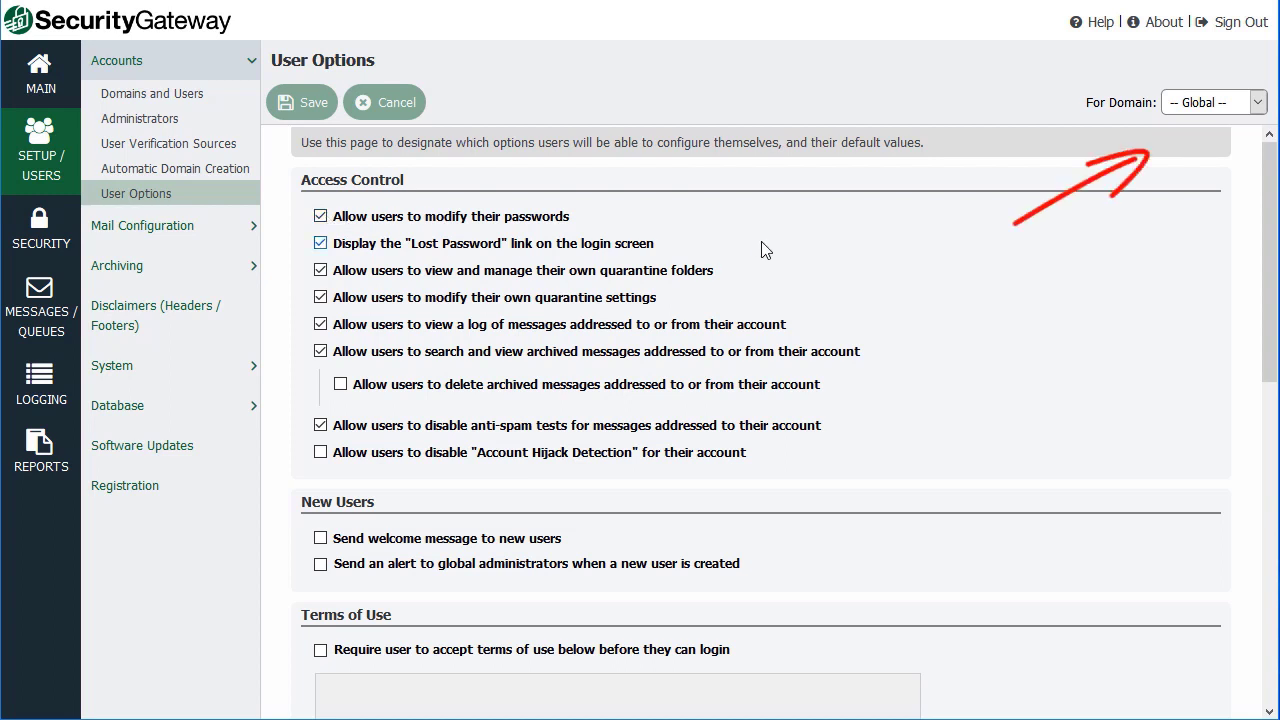
left_click(1258, 105)
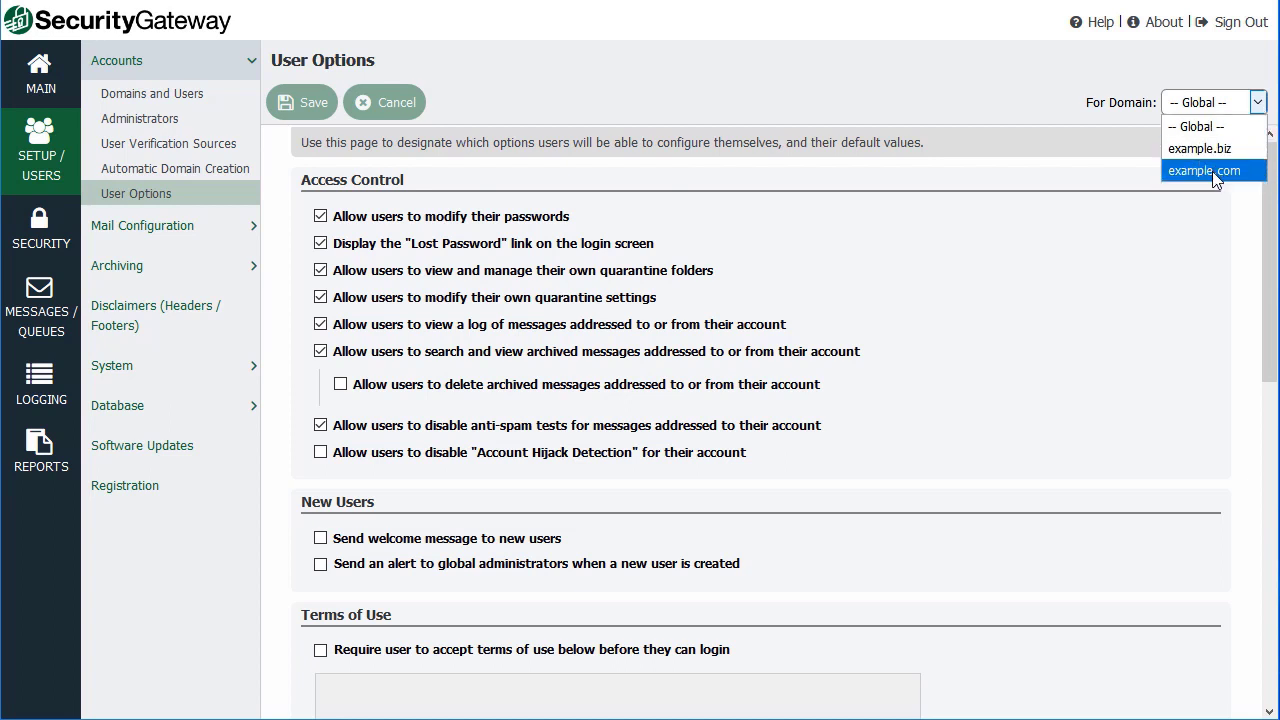
left_click(855, 258)
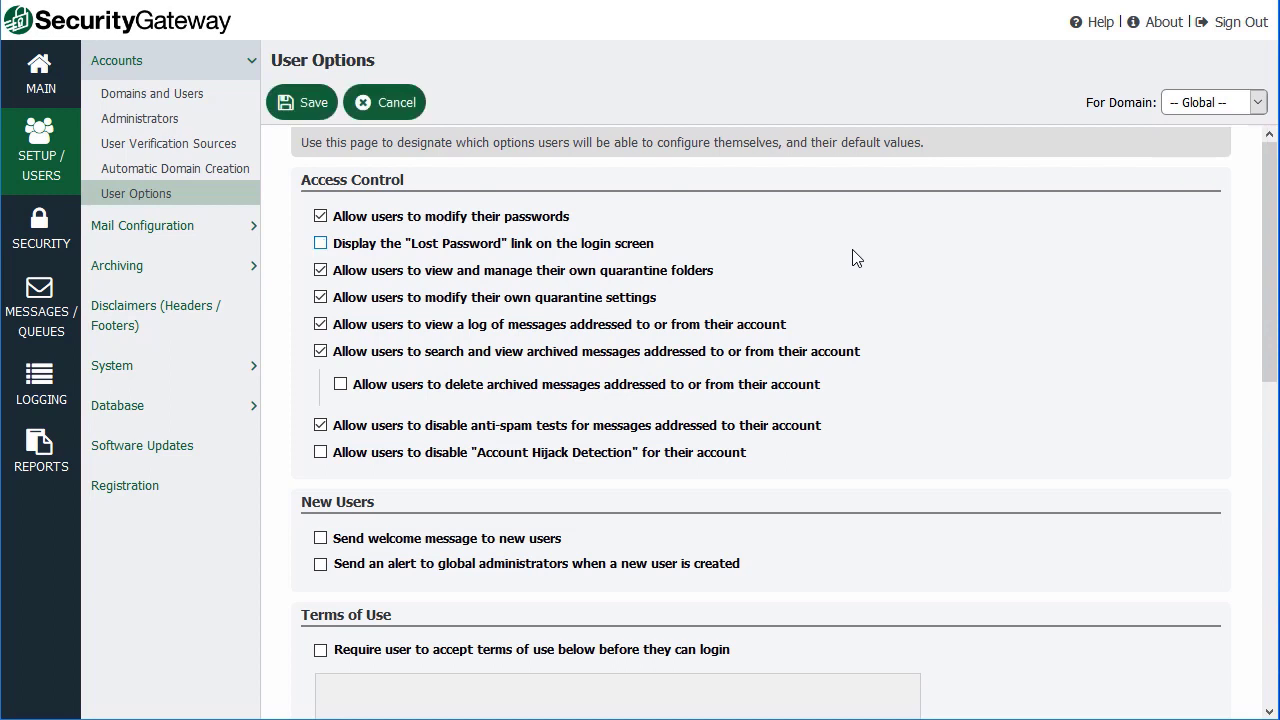
key("space")
- Require users to accept the terms of use before they can log in, and start editing the terms text
scroll(361, 448, "down", 3)
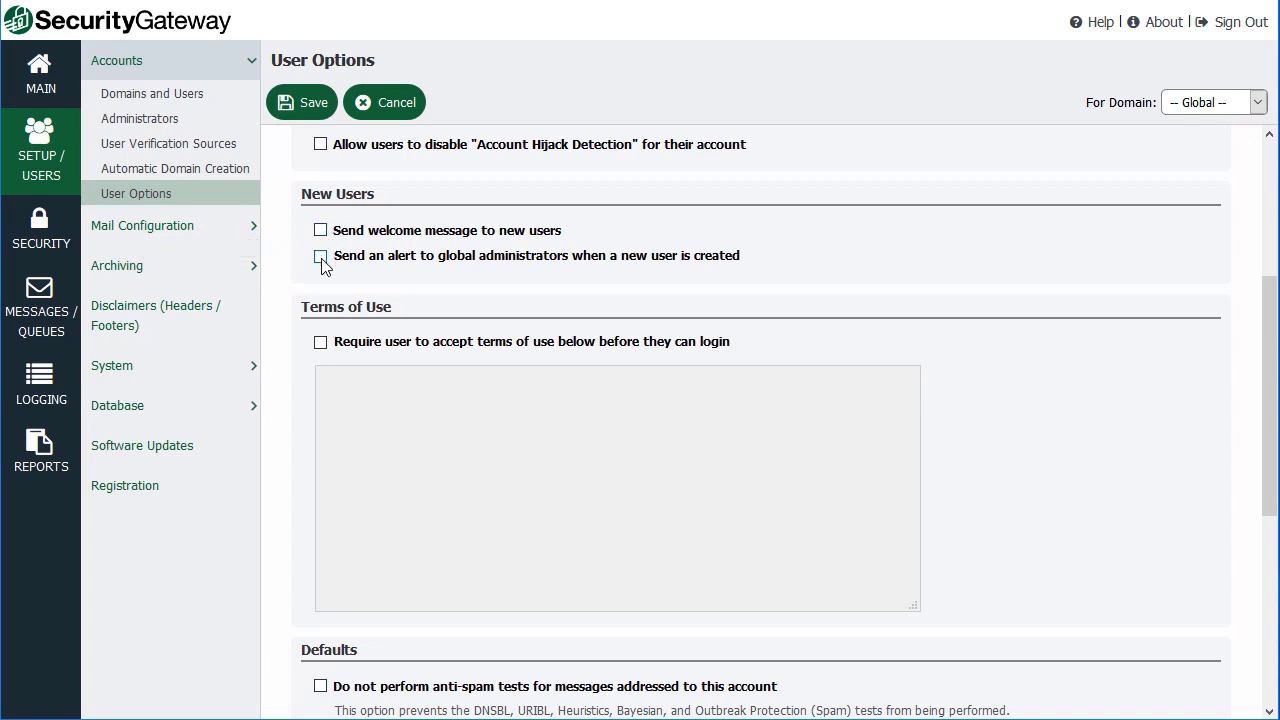
left_click(320, 343)
left_click(363, 397)
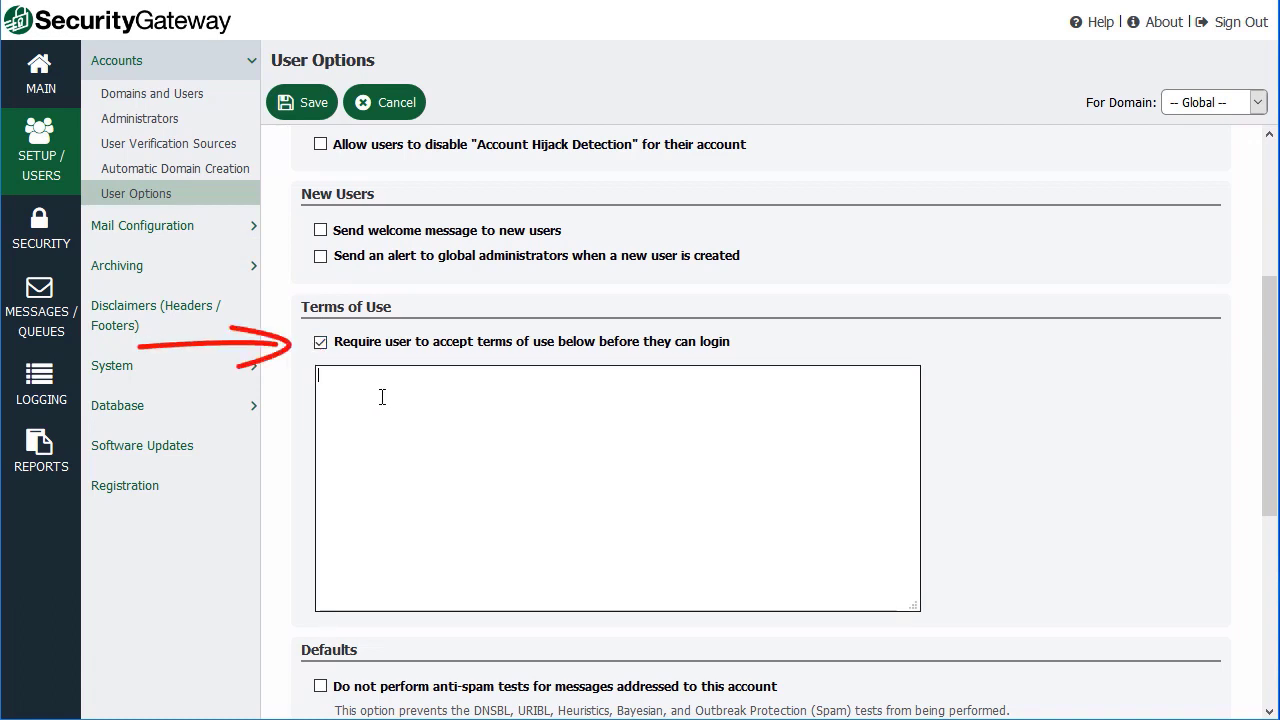
scroll(382, 397, "down", 1)
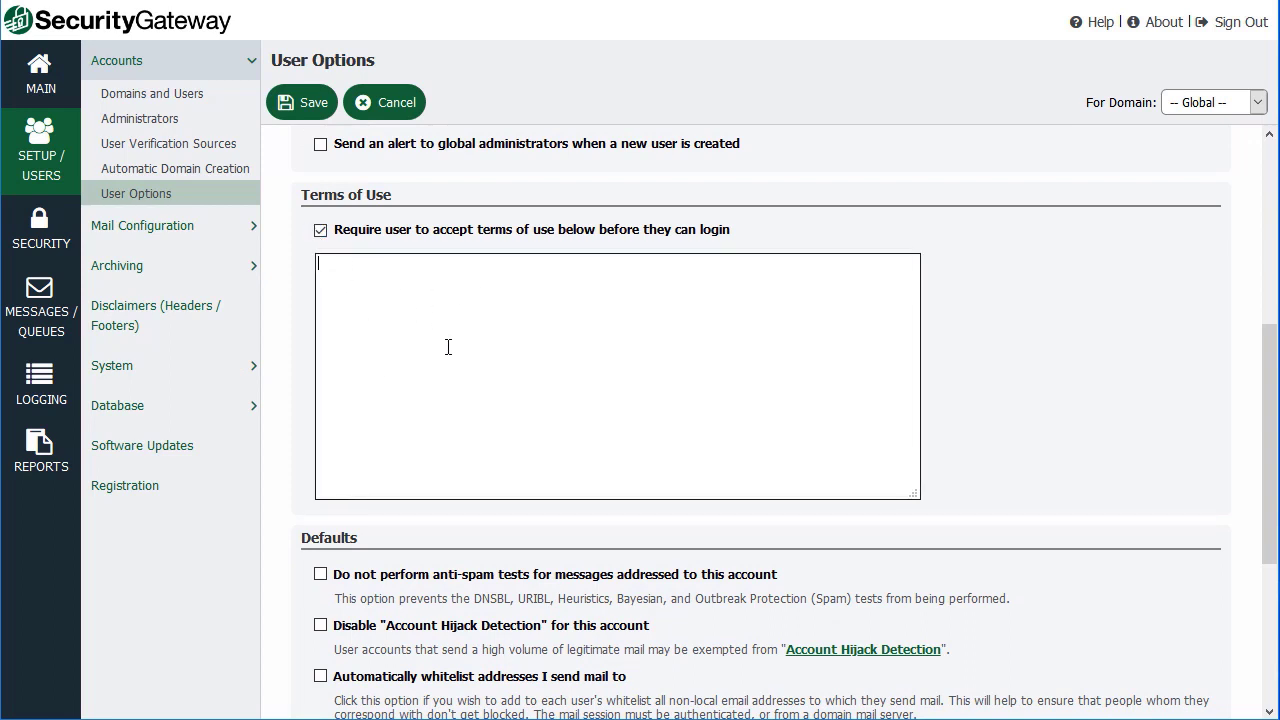
- Review the default user settings, the domain exceptions and the domain choices for the user options
scroll(448, 347, "down", 3)
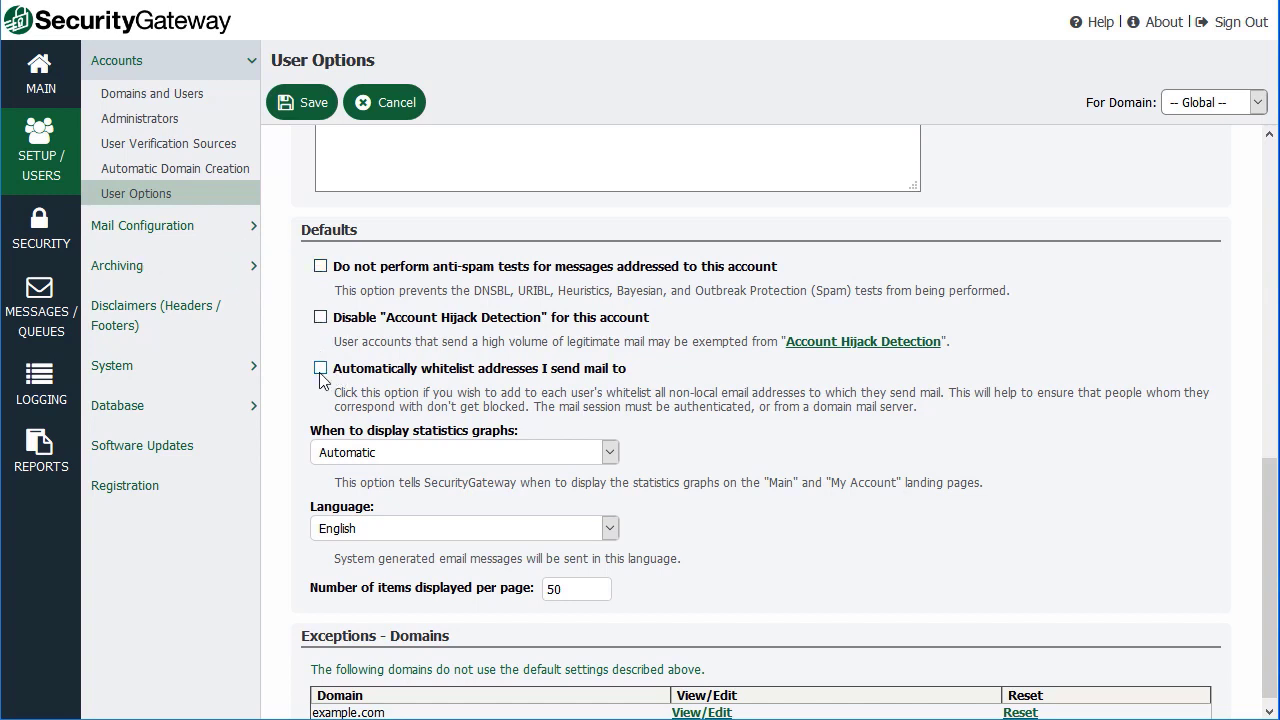
scroll(321, 381, "down", 1)
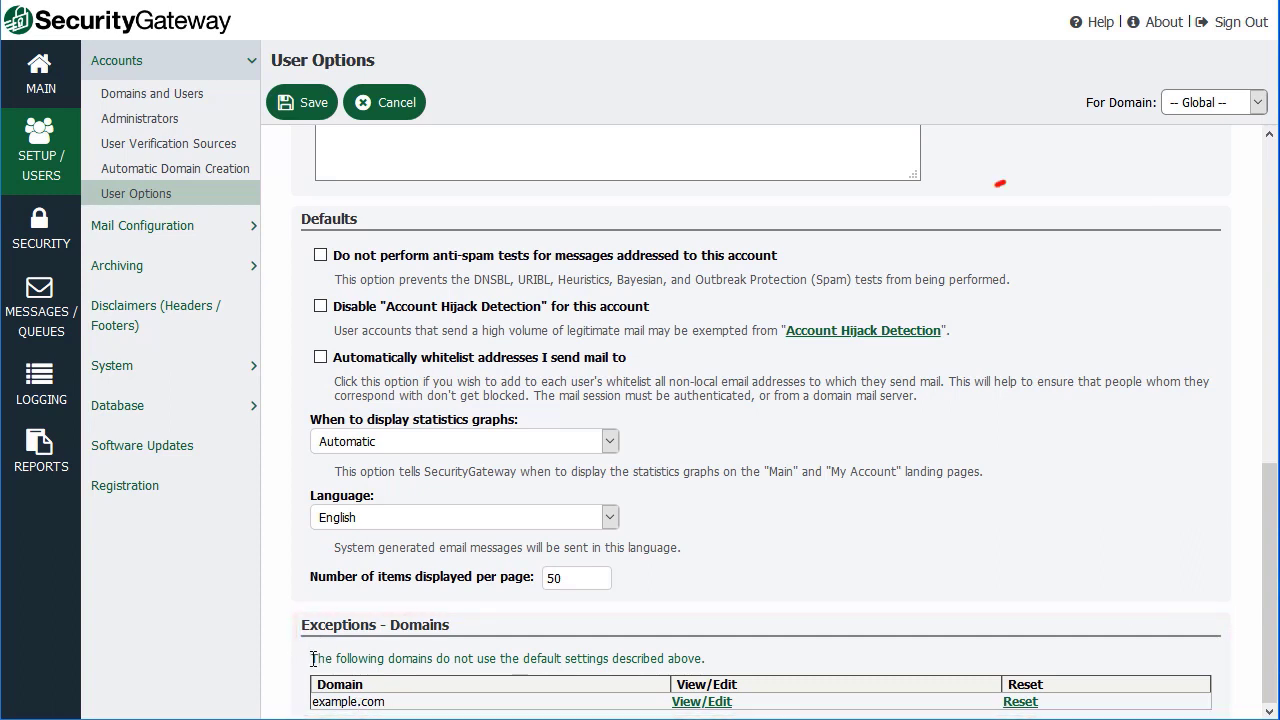
left_click(1257, 103)
left_click(1257, 106)
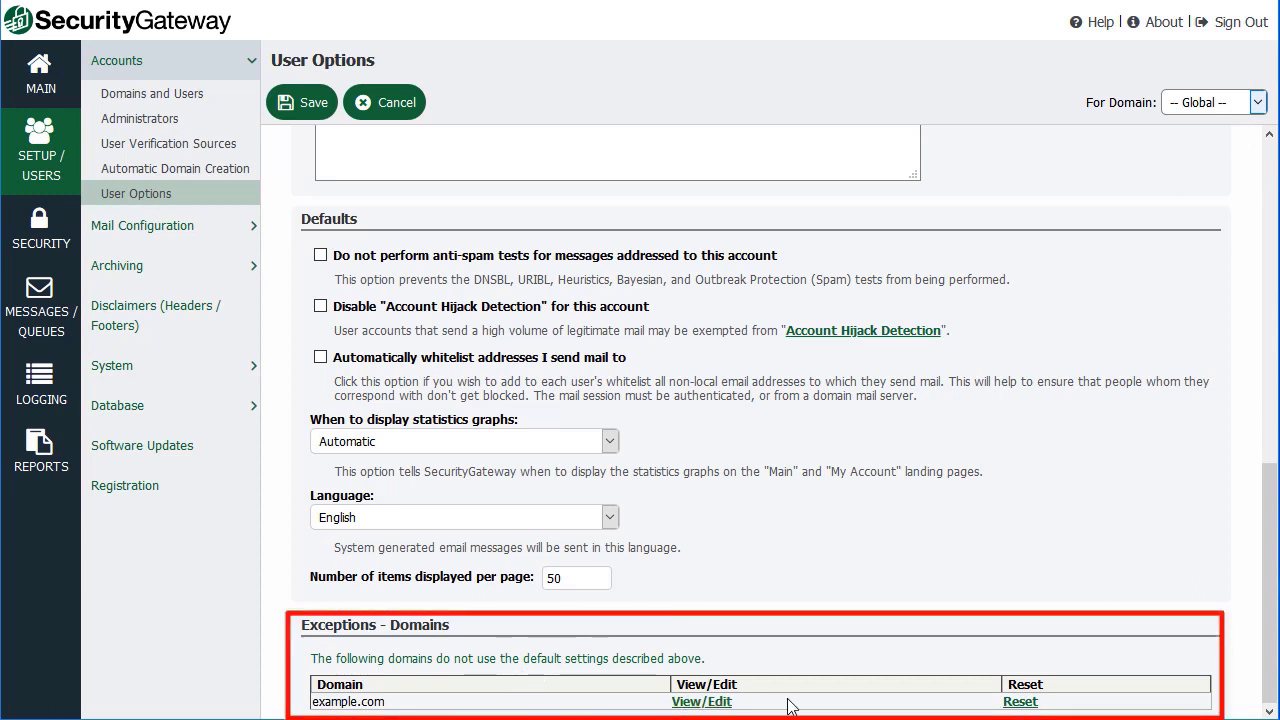
scroll(788, 706, "up", 10)
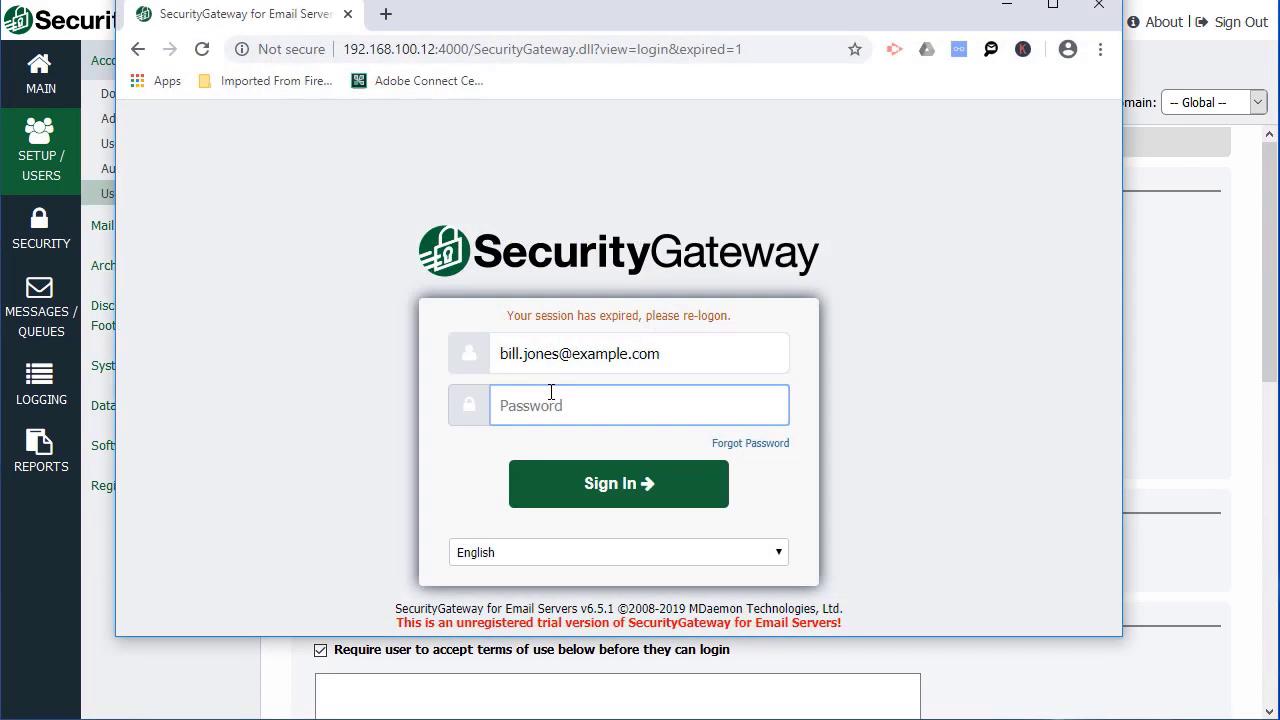
- Switch to the Chrome window and sign in to the example.com user's account with the account password
type("**********")
key("Return")
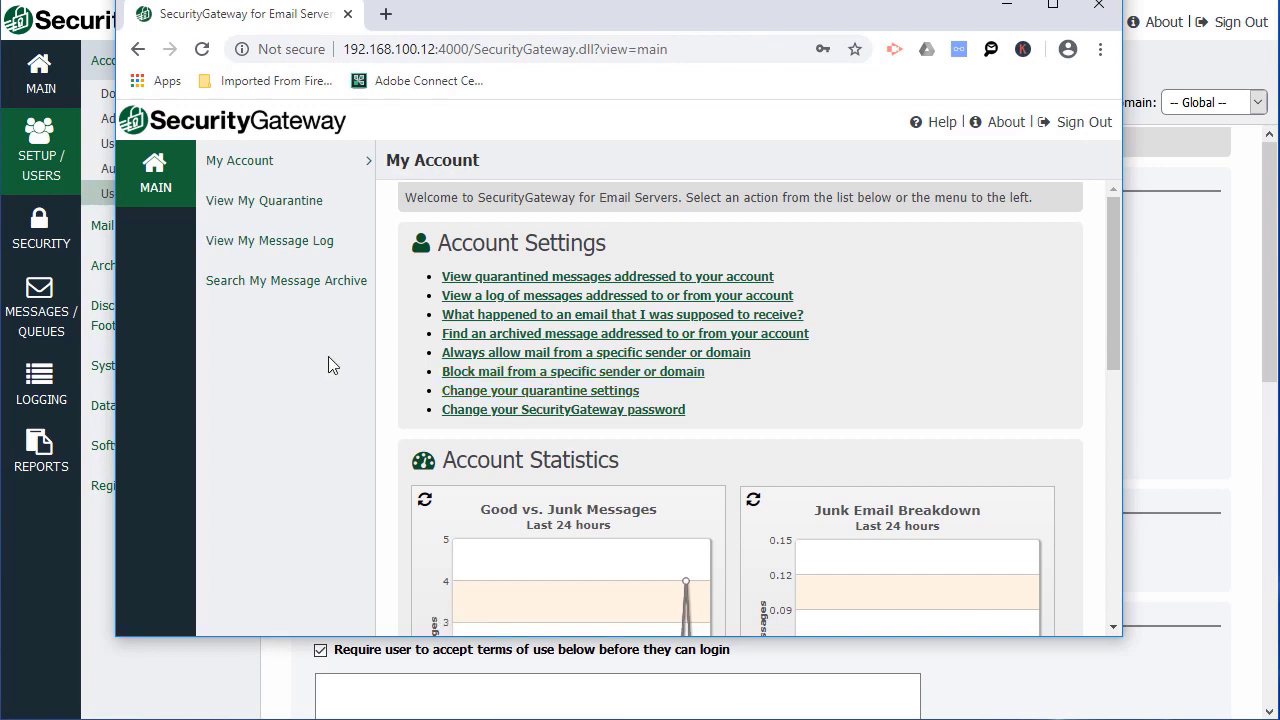
key("ctrl+w")
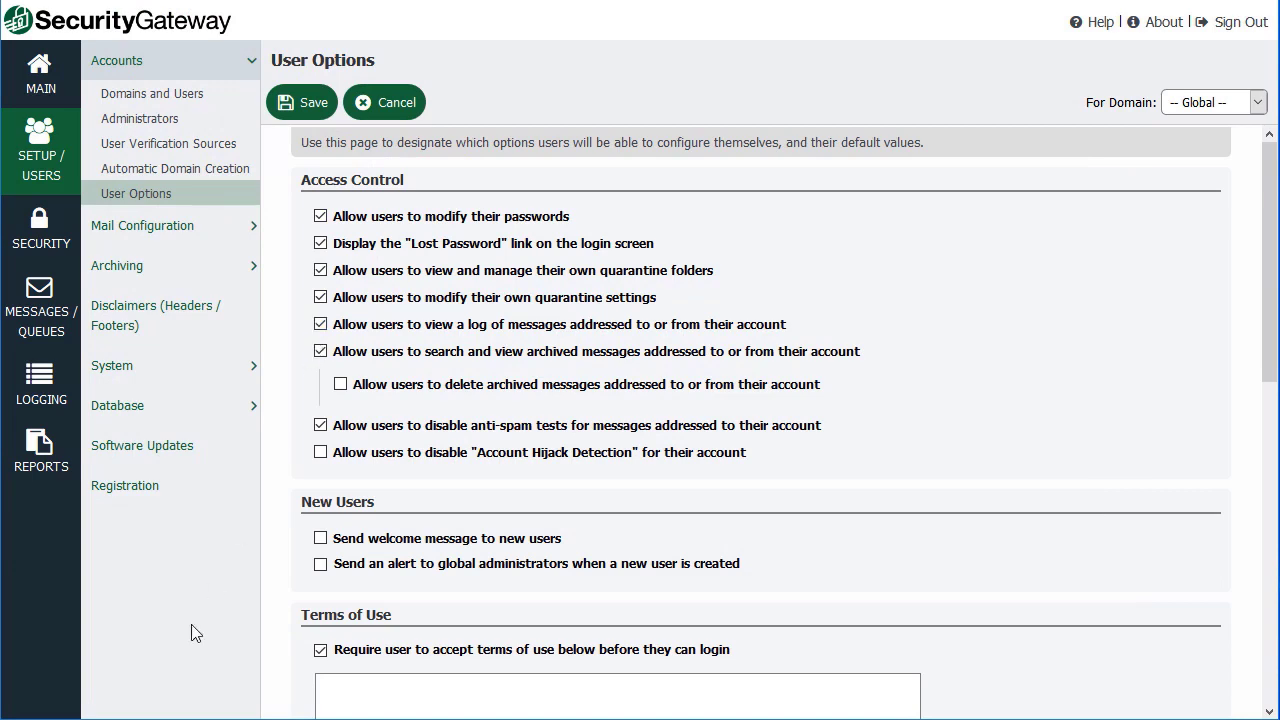
key("alt+Tab")
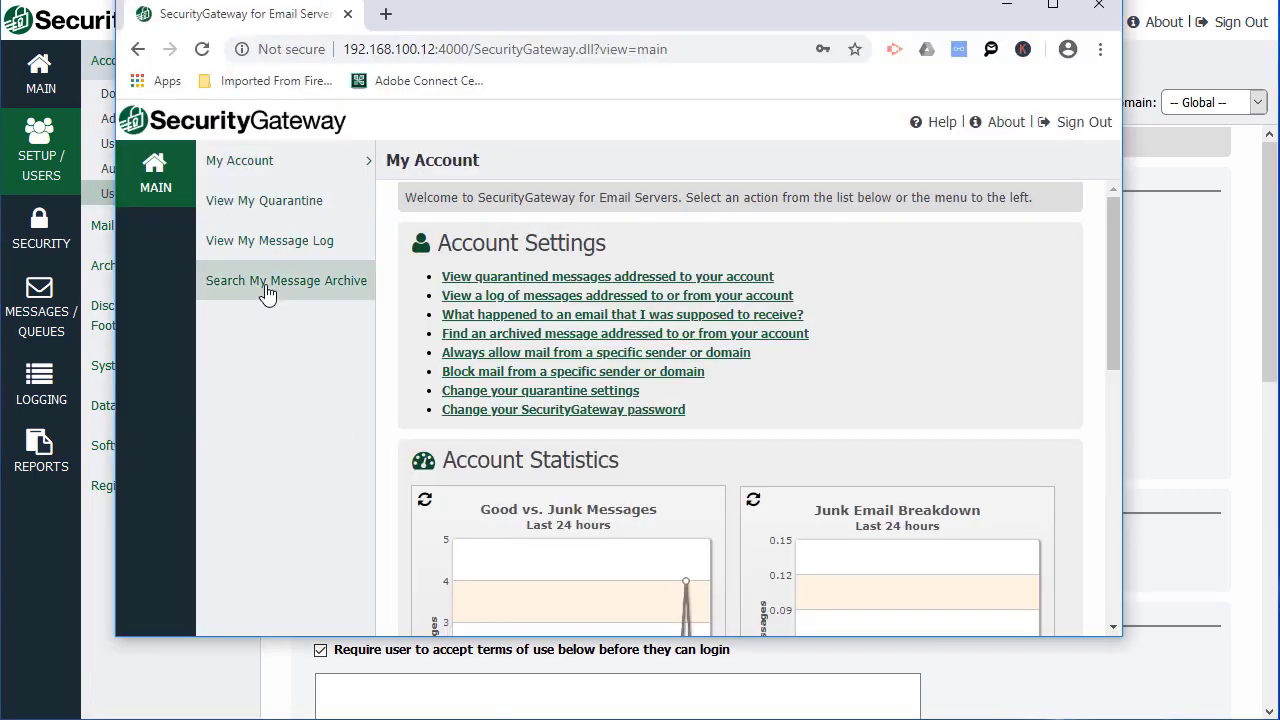
- View the signed-in user's My Account choices, quarantine, message log and archive search, then return to the administrator's user options
left_click(272, 163)
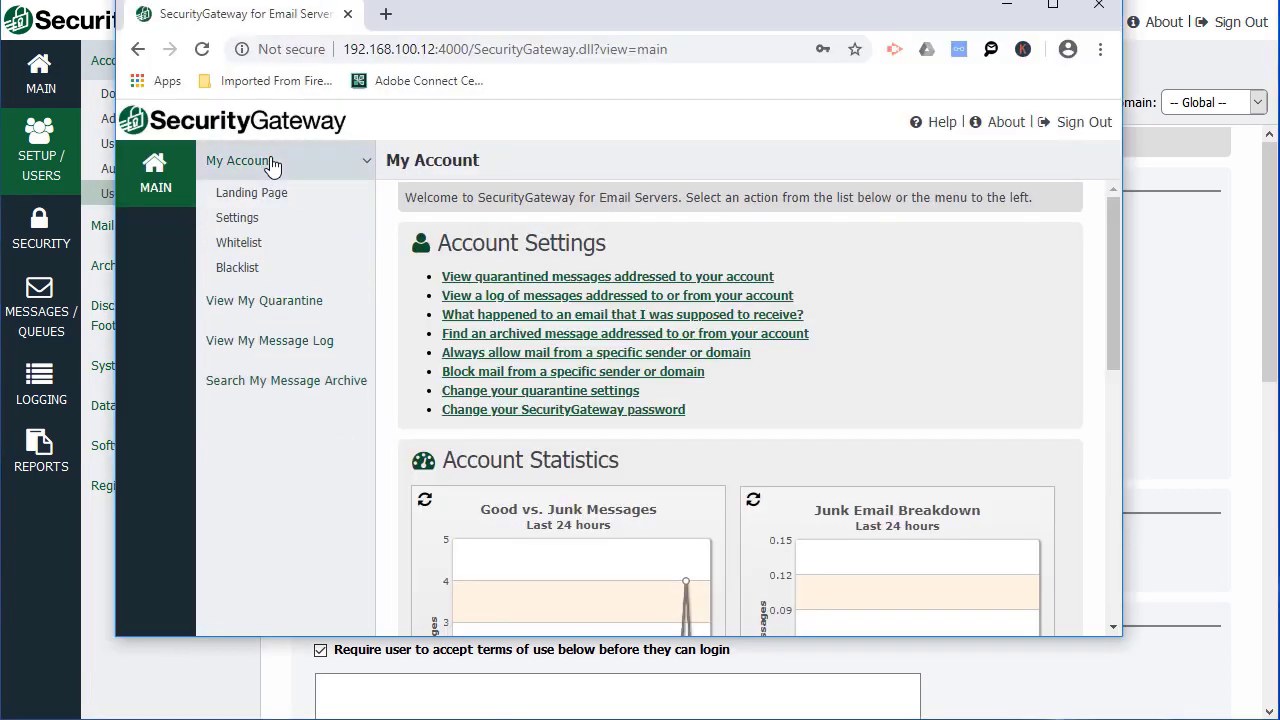
left_click(250, 309)
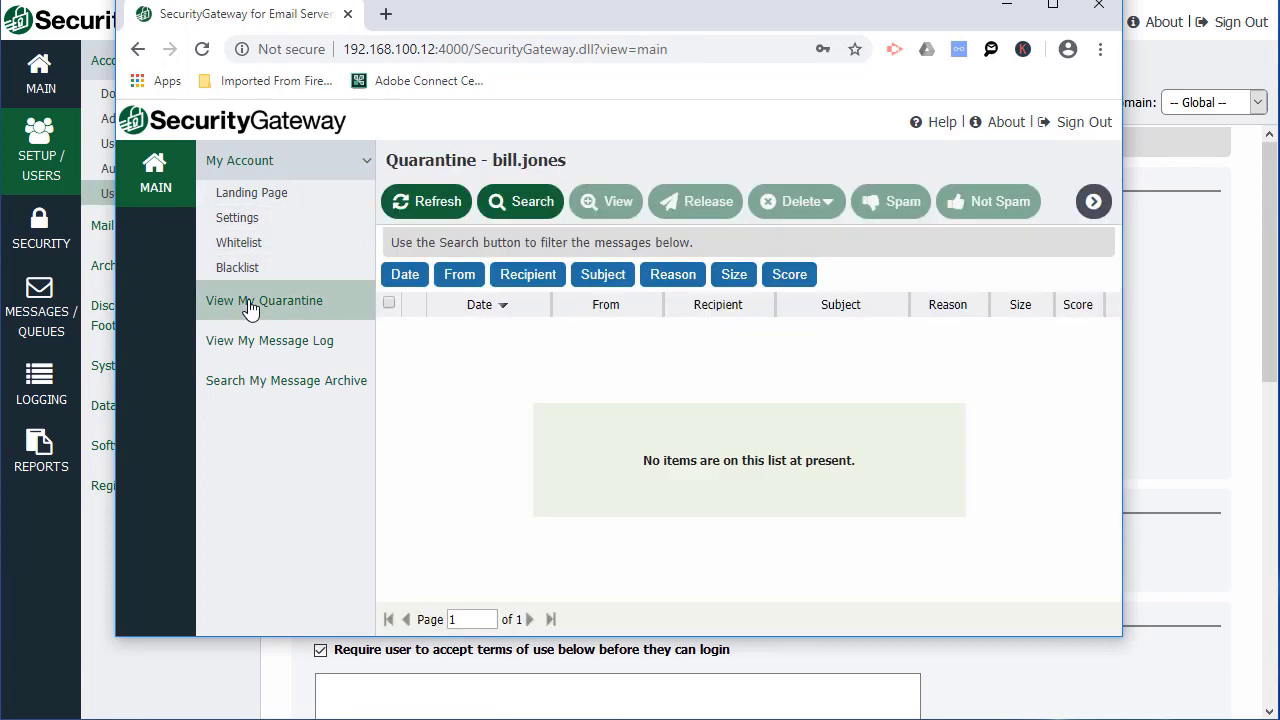
left_click(266, 348)
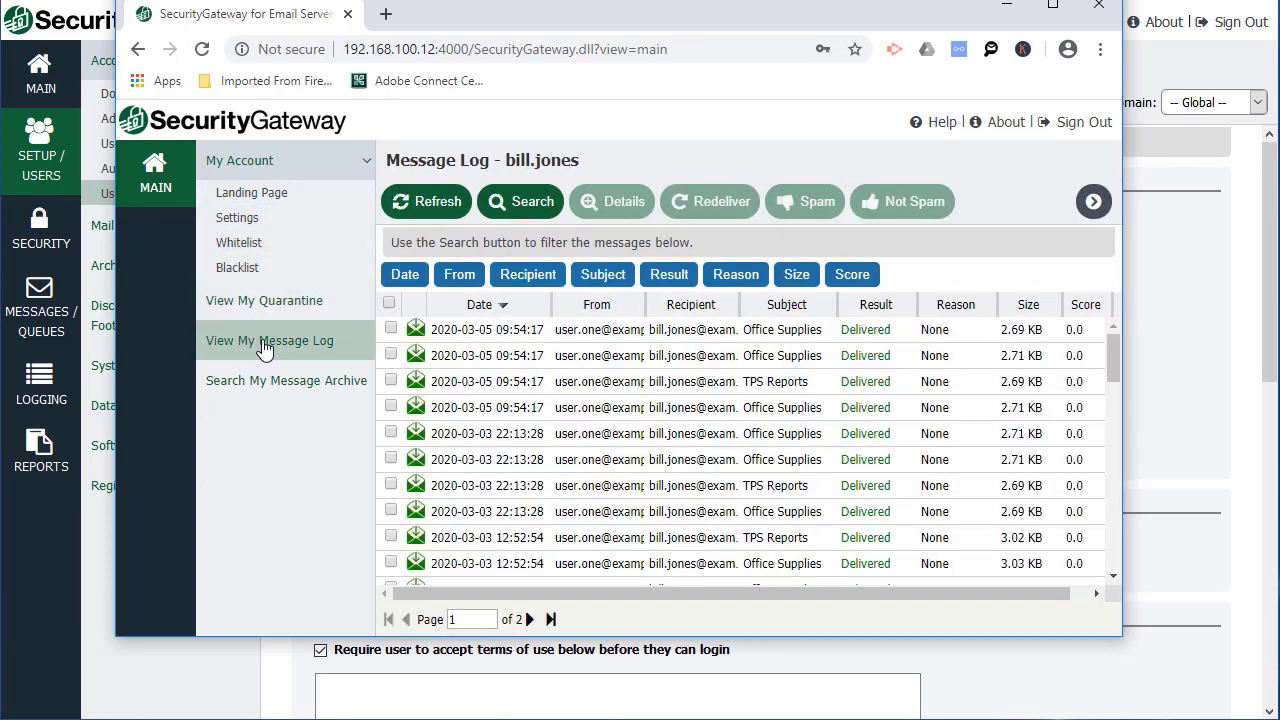
left_click(285, 388)
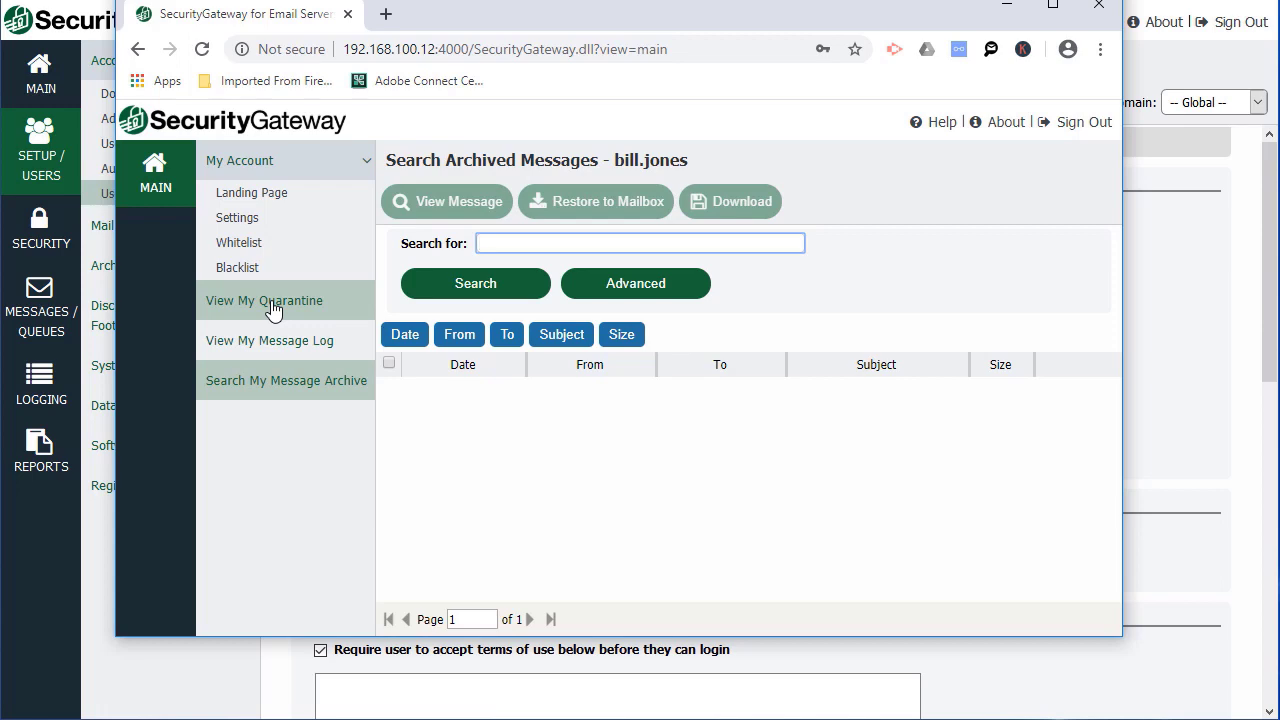
left_click(206, 653)
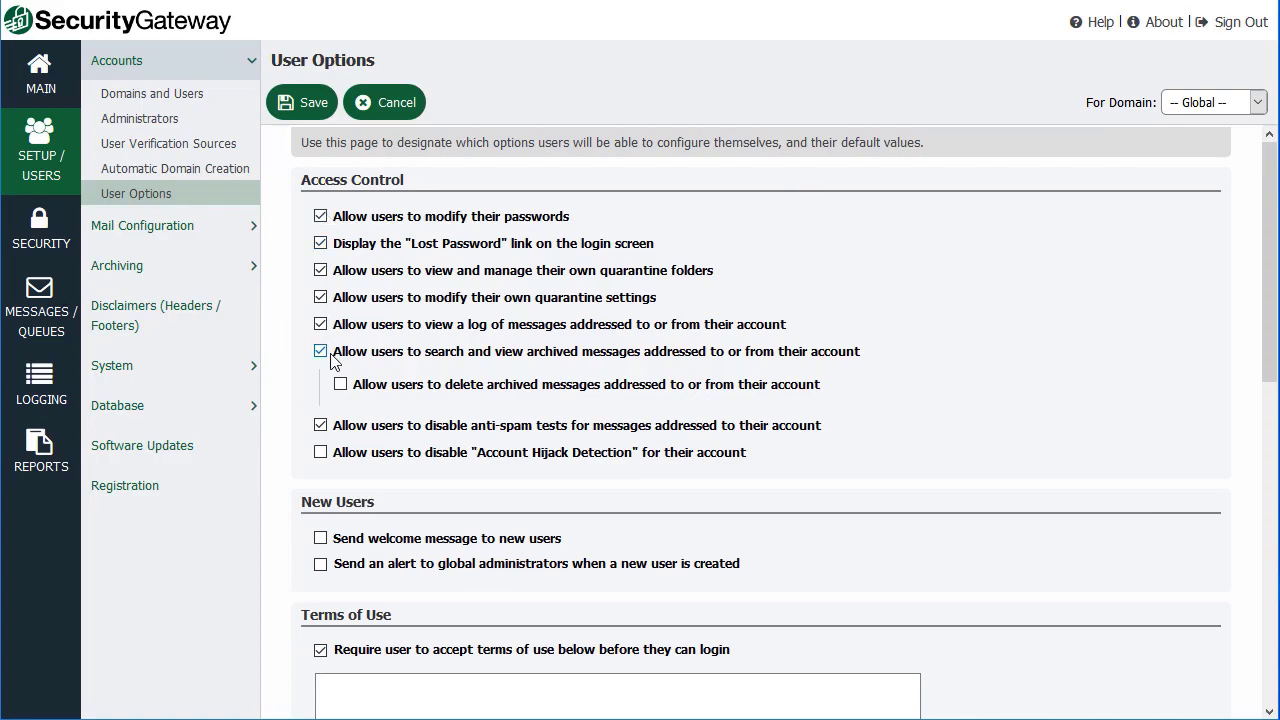